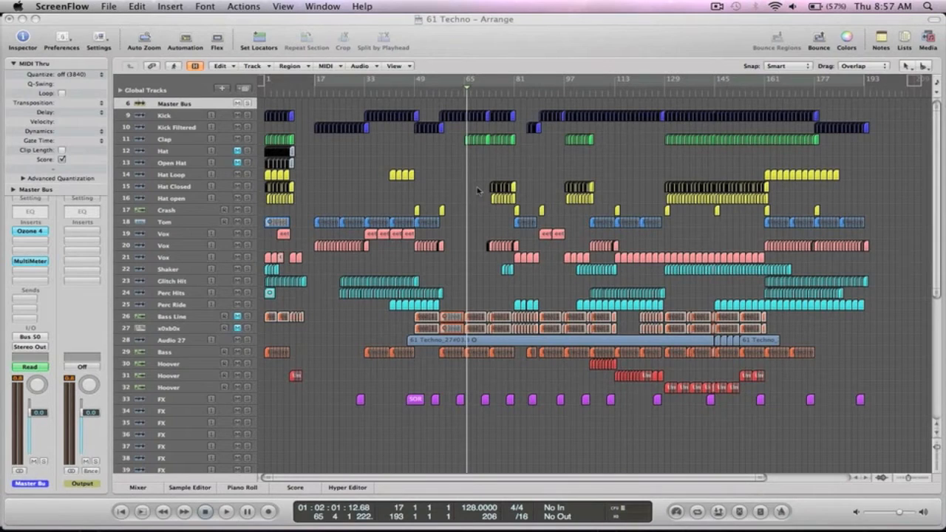
Step: Play the 61 Techno arrangement from bar 53
click(488, 223)
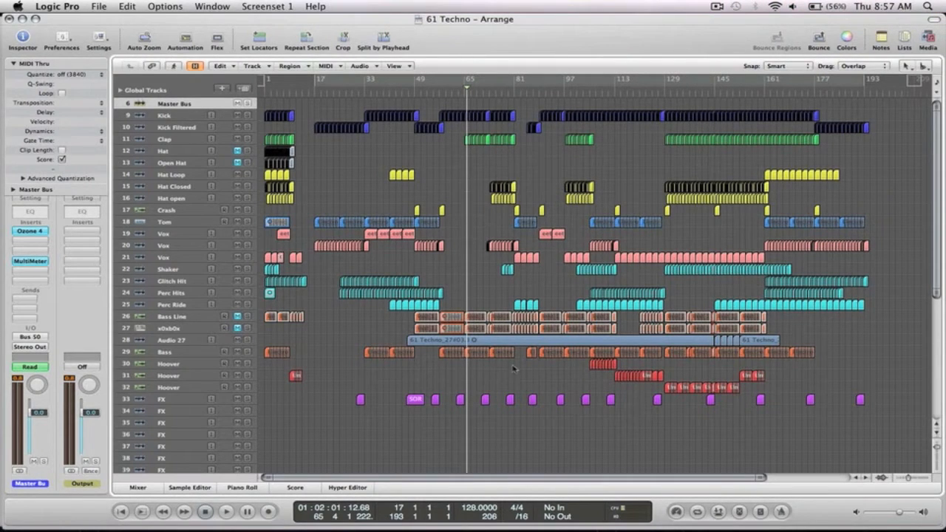
drag(519, 405, 397, 103)
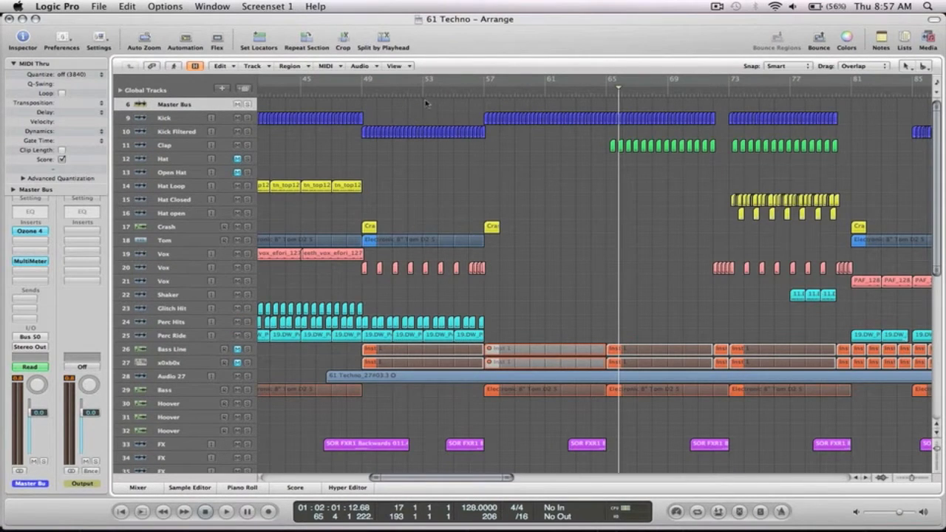
click(425, 97)
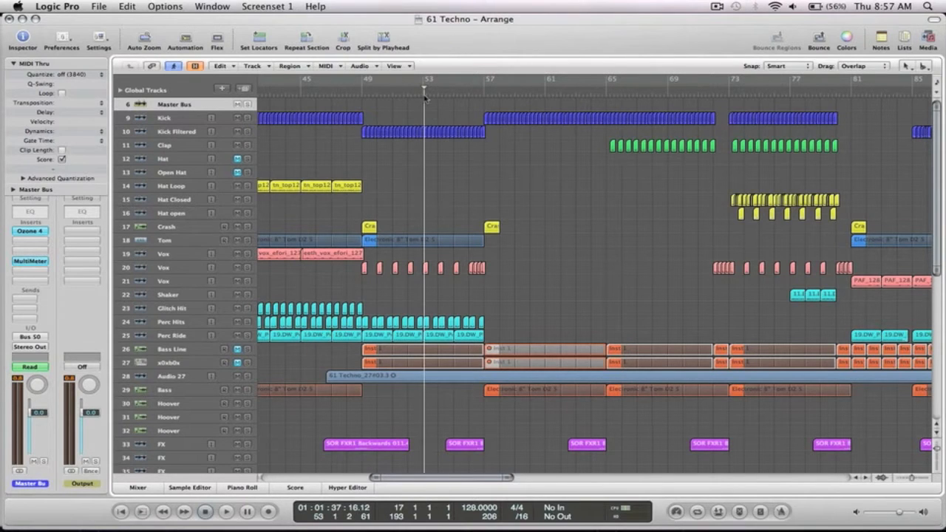
key(space)
ctrl+alt+click(577, 229)
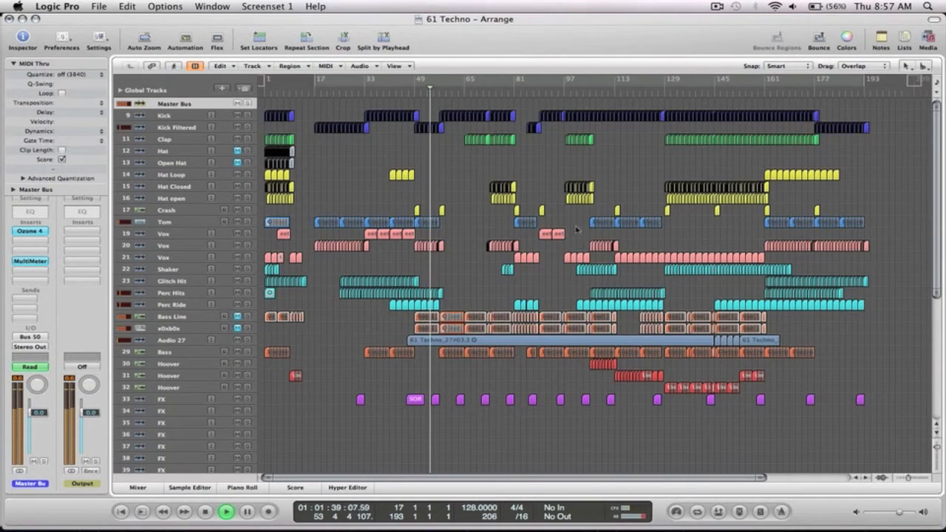
Step: Listen to the section from about bar 57, examine the Bass track and its neighbouring bass line tracks closely, and stop playback
drag(538, 421, 412, 89)
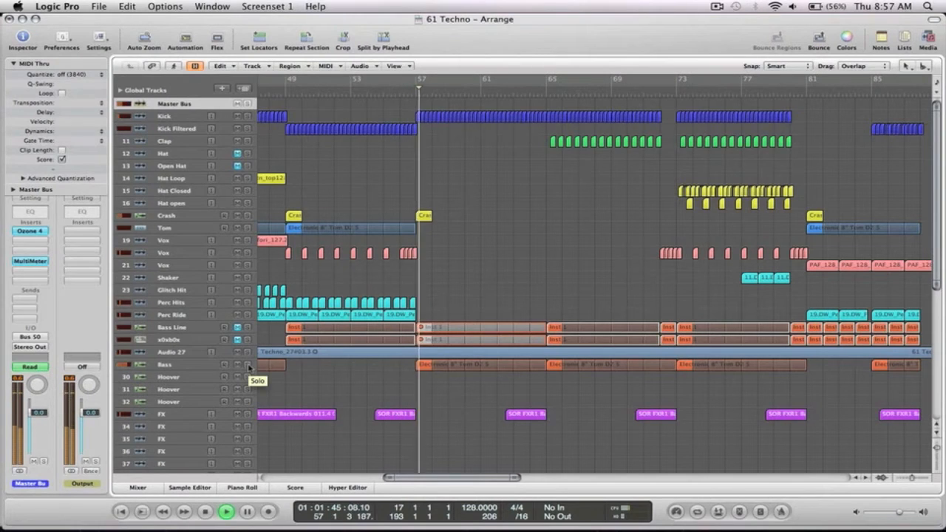
click(248, 366)
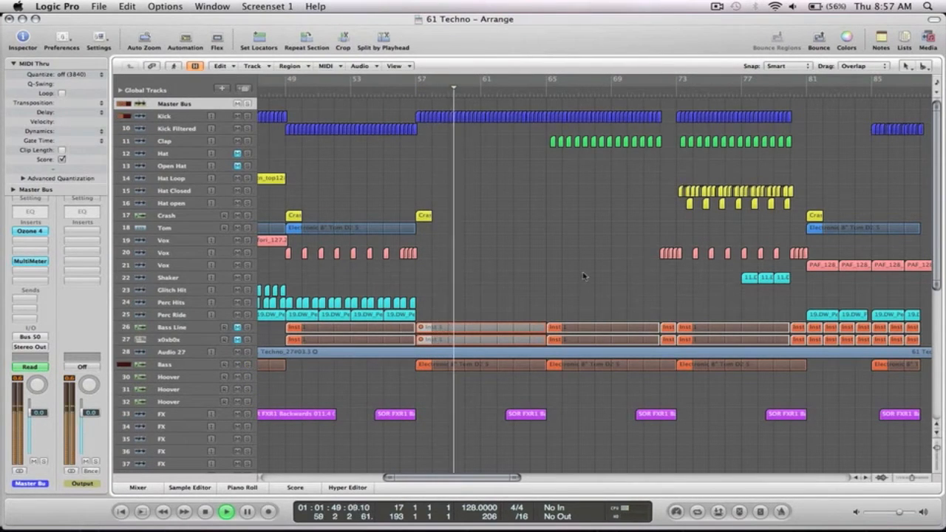
key(z)
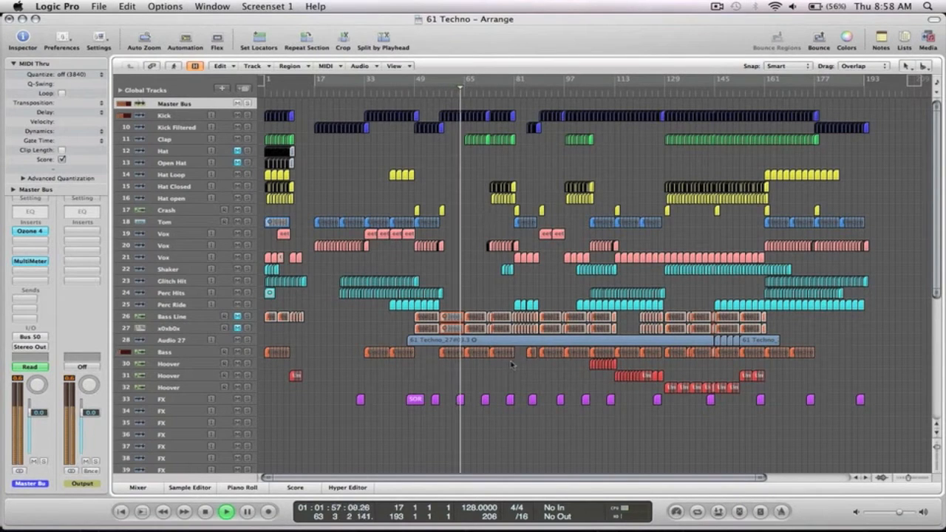
drag(528, 370, 435, 323)
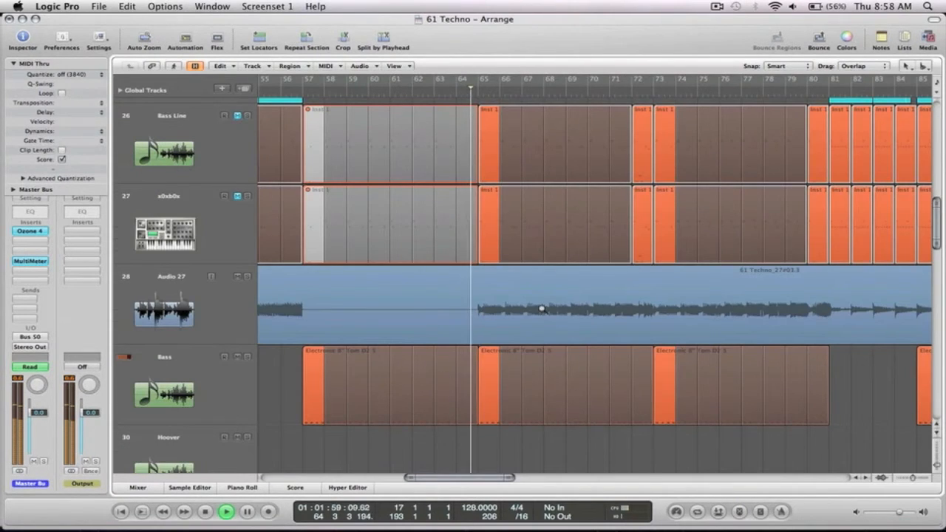
ctrl+alt+click(536, 258)
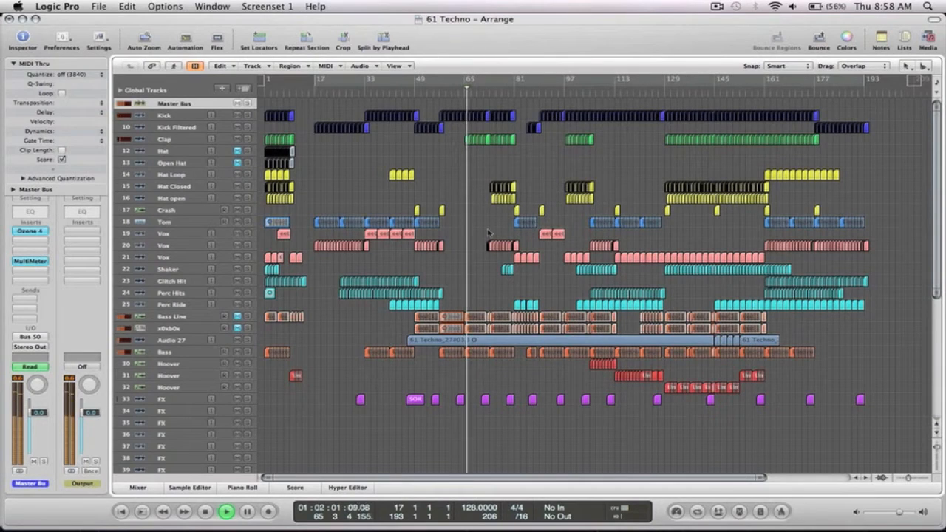
key(space)
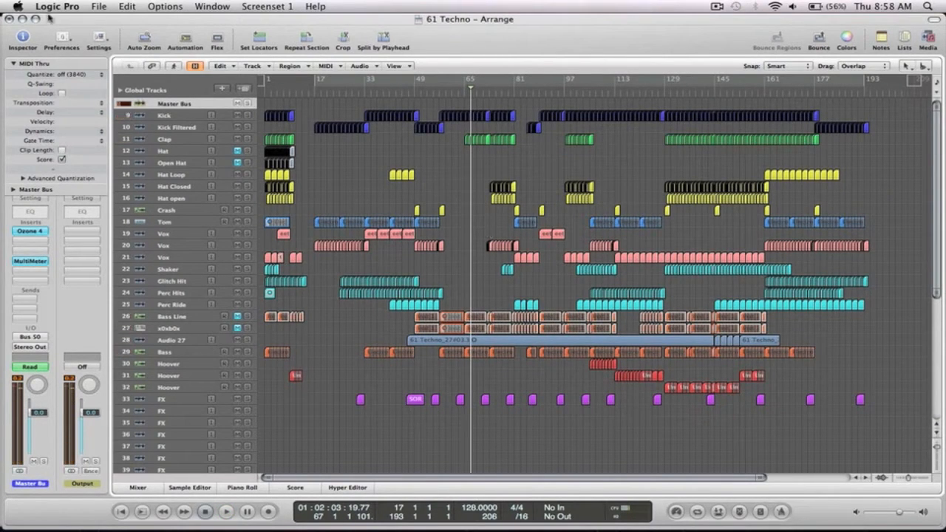
Step: Switch to the Synths project and reset the Inst 16 channel strip to clear its instrument and effects
click(22, 18)
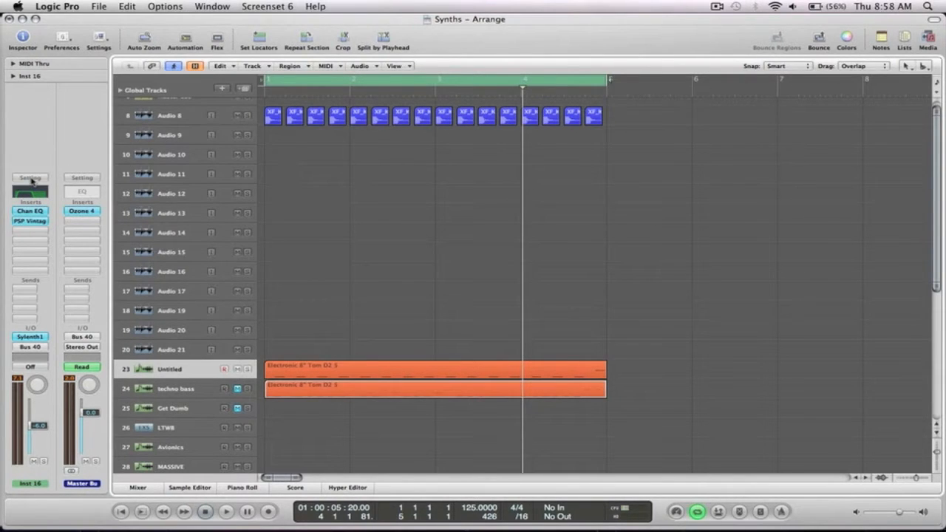
click(31, 179)
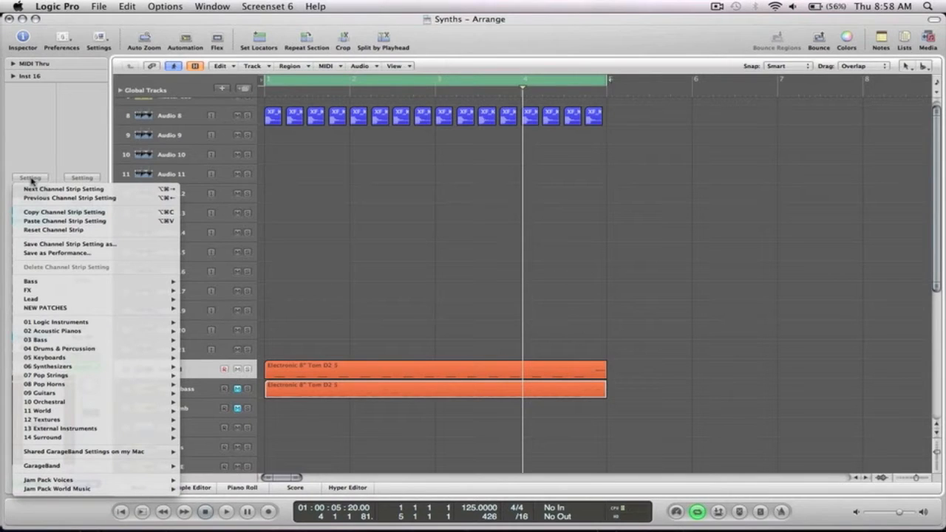
click(43, 221)
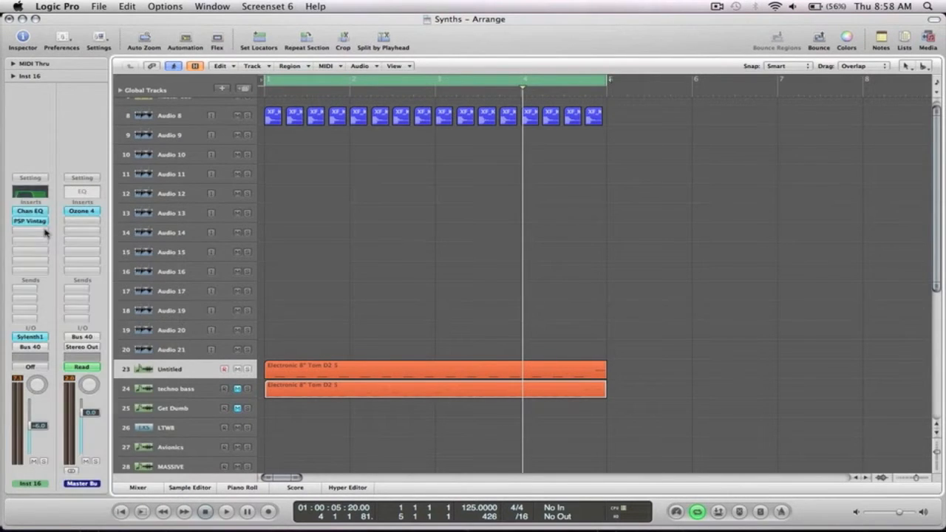
drag(37, 412, 37, 426)
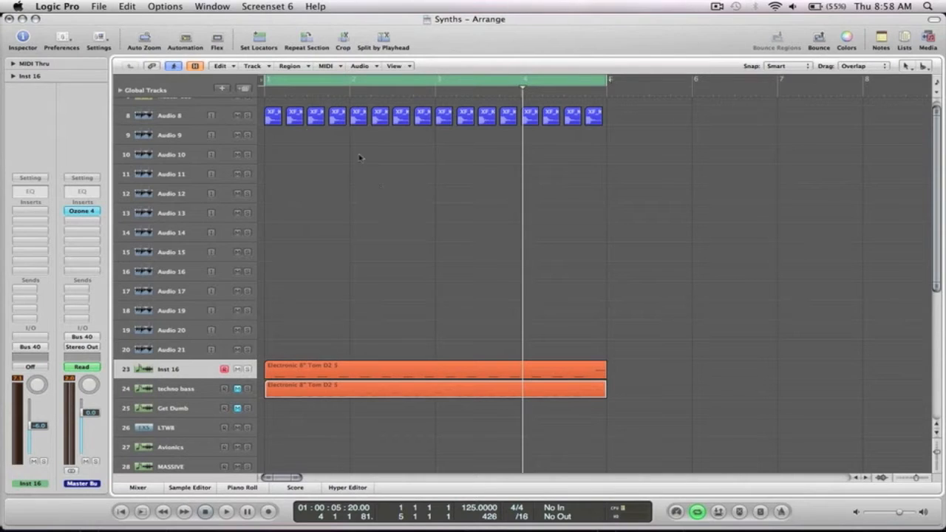
Step: Examine the bass MIDI region on Inst 16 and the waveform of the first kick region on Audio 8
click(414, 370)
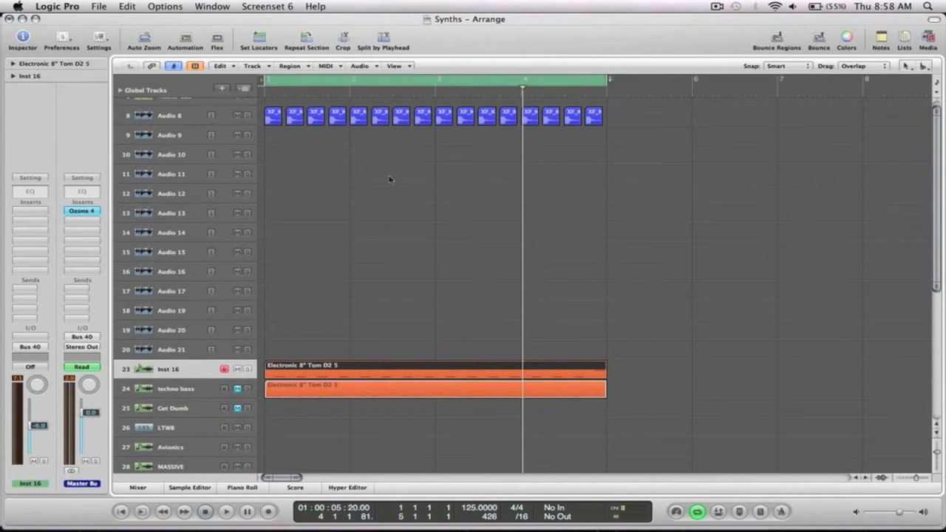
click(306, 168)
drag(307, 152, 264, 107)
click(337, 308)
scroll(384, 220, down, 1)
scroll(384, 219, down, 2)
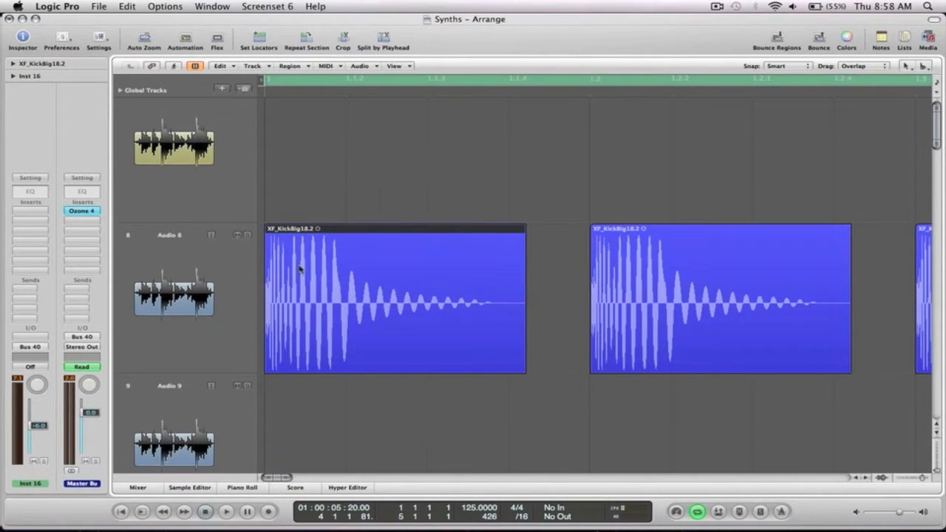
drag(359, 282, 249, 216)
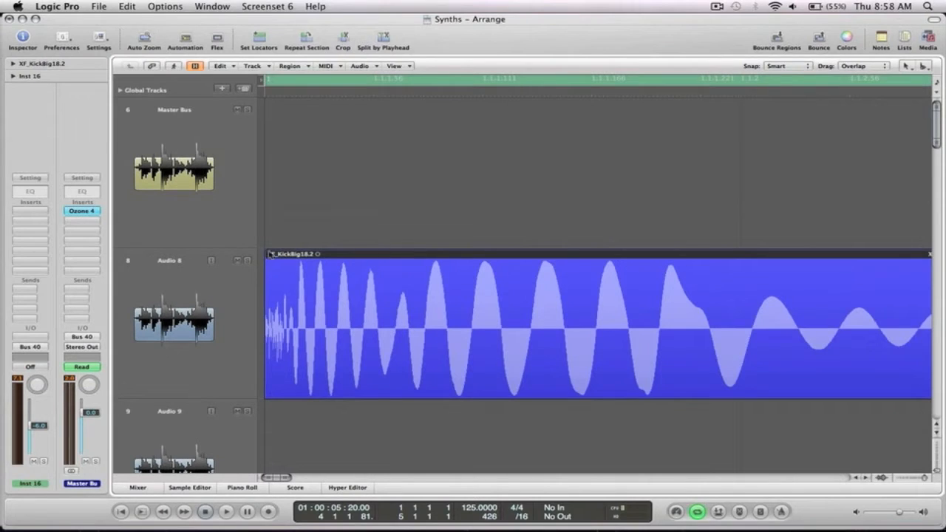
click(441, 269)
click(440, 269)
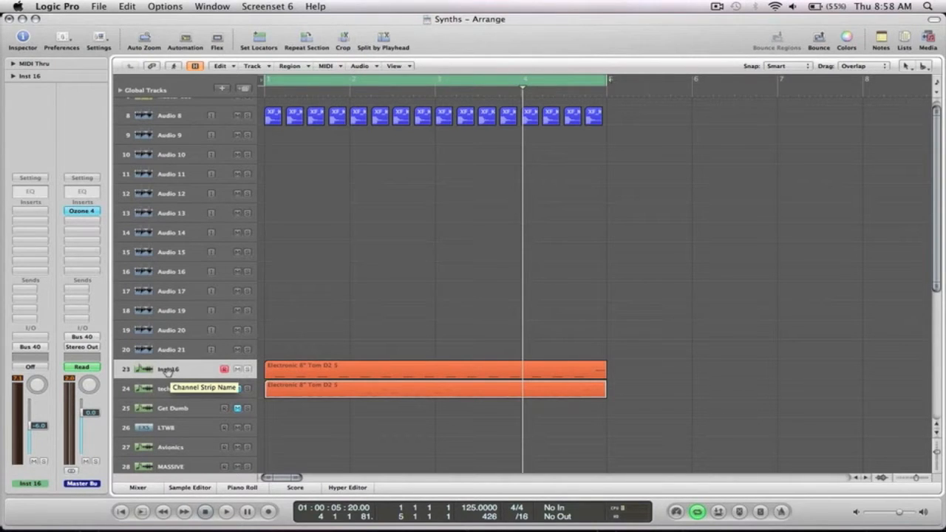
Step: Load Sylenth1 as the instrument on Inst 16 and position its window clear of the channel strips
click(30, 329)
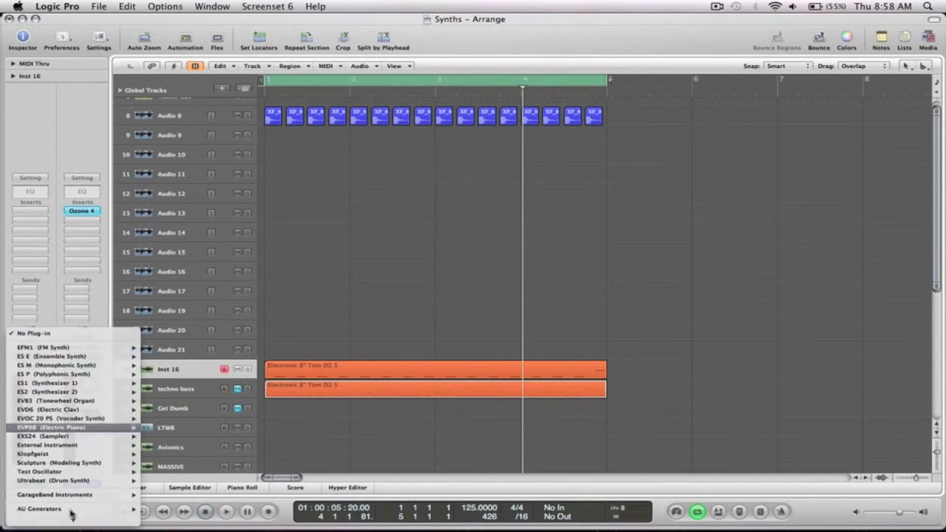
mouse_move(77, 511)
mouse_move(193, 501)
mouse_move(290, 503)
click(346, 502)
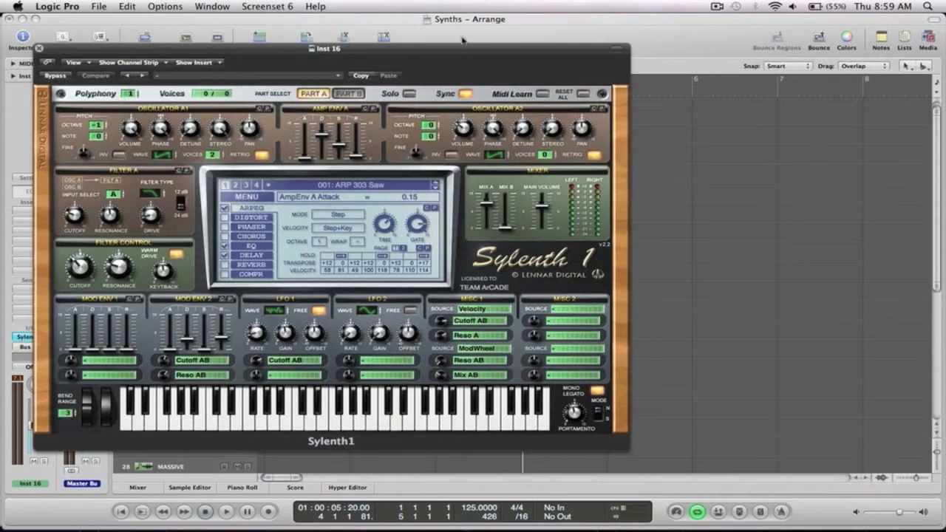
drag(460, 48, 734, 8)
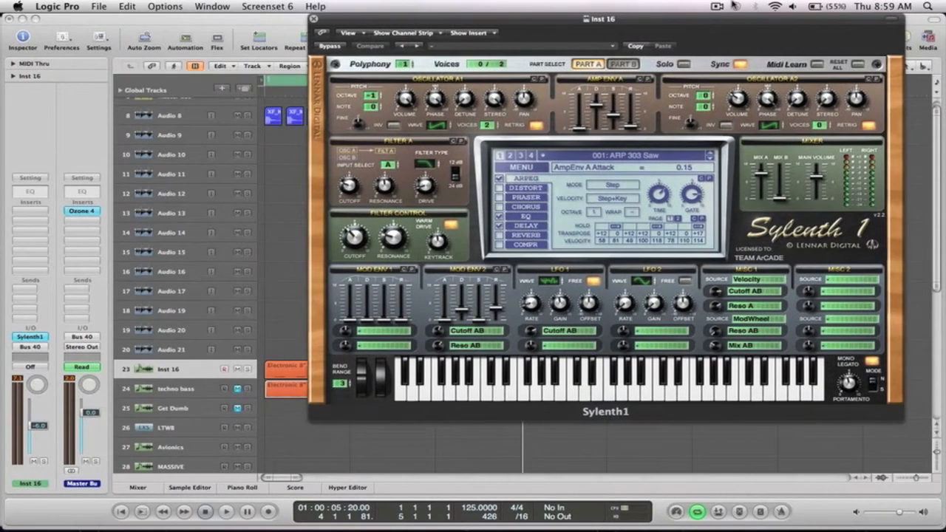
Step: Initialise the Sylenth1 preset with Init Preset and set Polyphony to 1
click(521, 168)
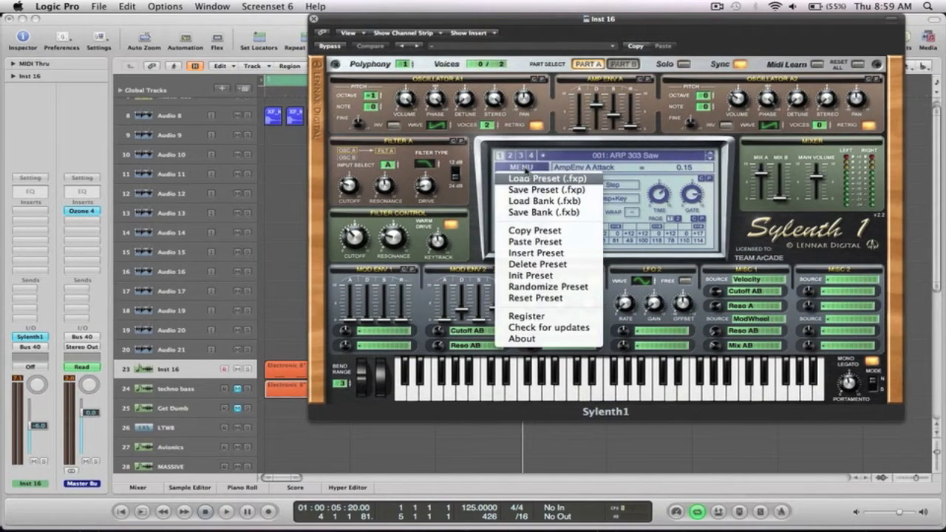
click(540, 298)
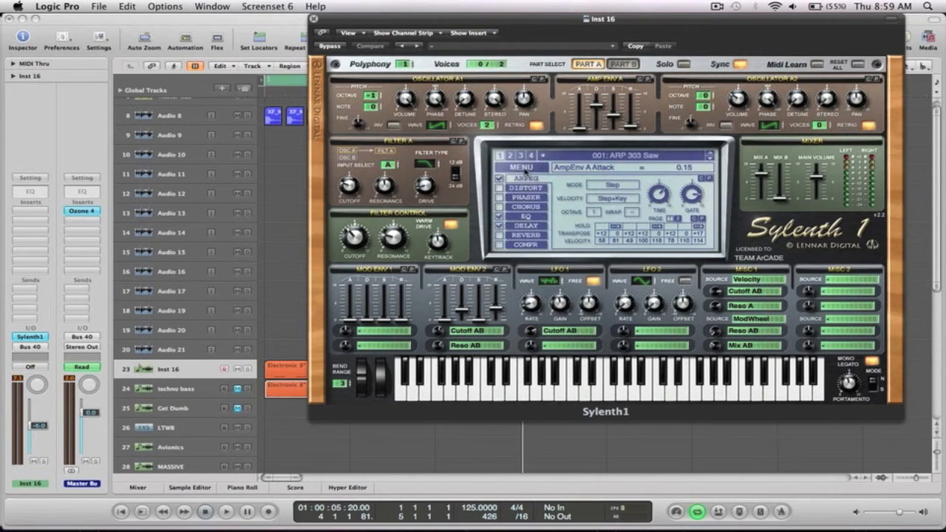
click(524, 170)
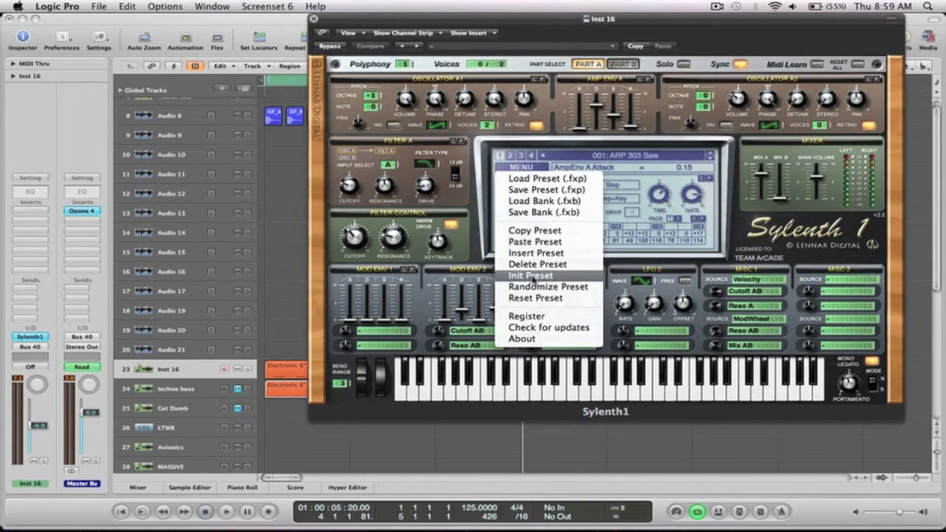
click(532, 276)
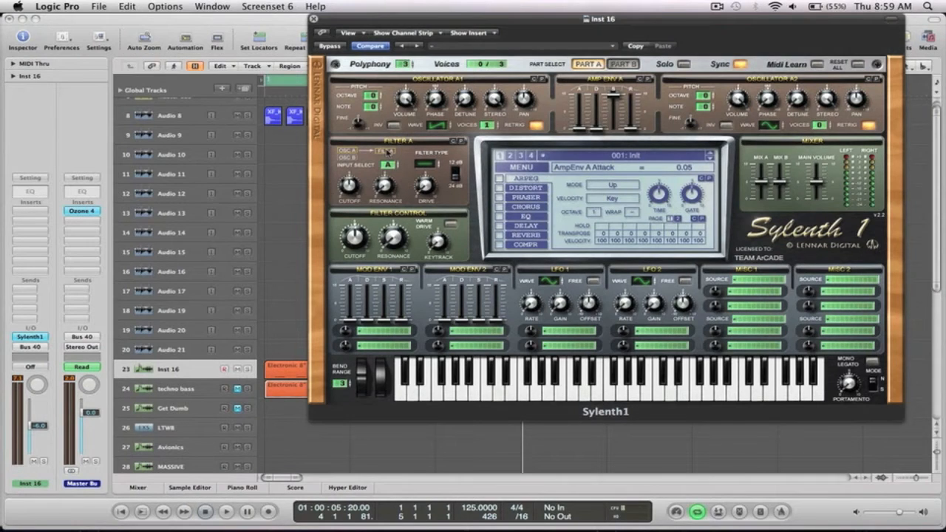
drag(408, 65, 408, 77)
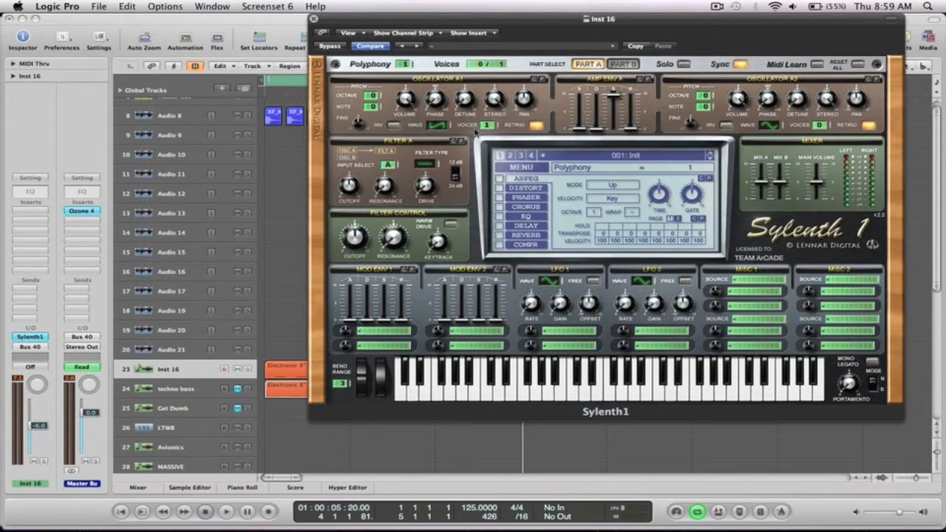
Step: Mute the kick on Audio 8 and play the loop to hear the initialised bass sound
key(space)
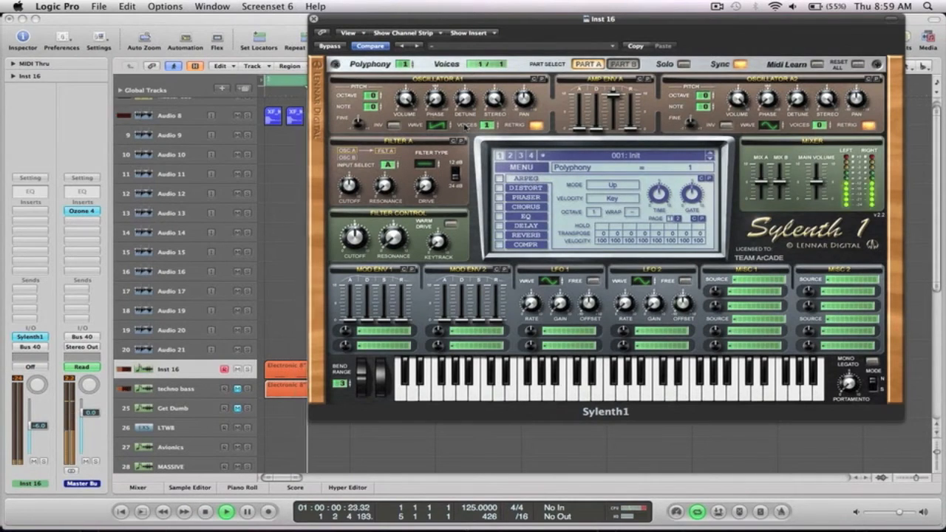
key(space)
click(238, 116)
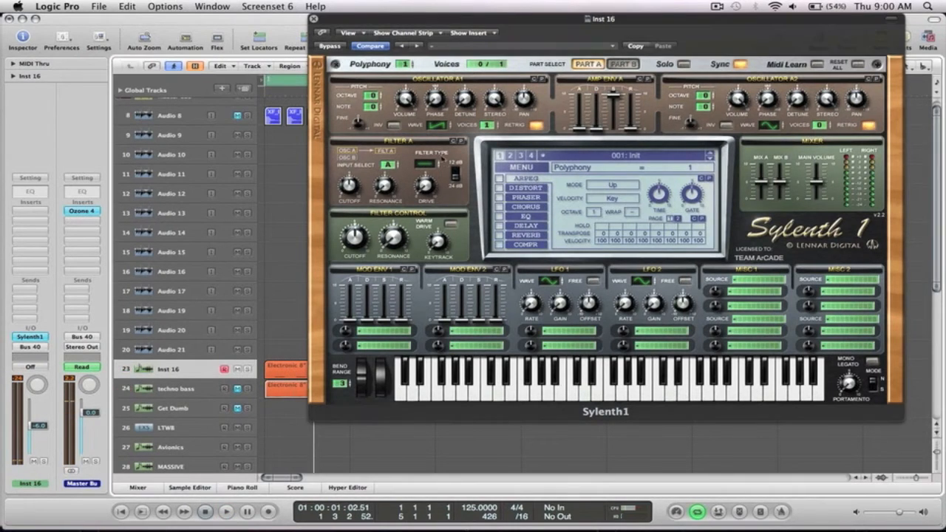
key(space)
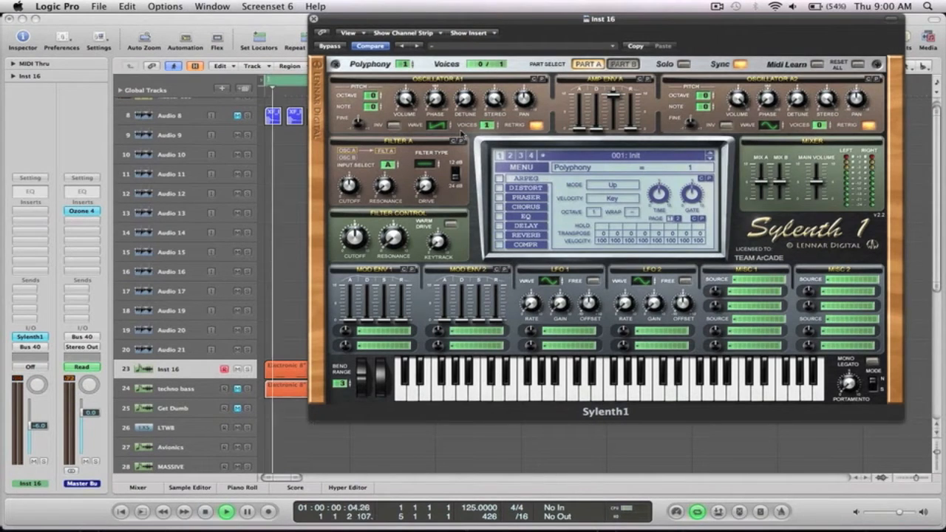
Step: Set Oscillator A1 to octave -1 with 2 voices and adjust its detune
drag(372, 96, 375, 106)
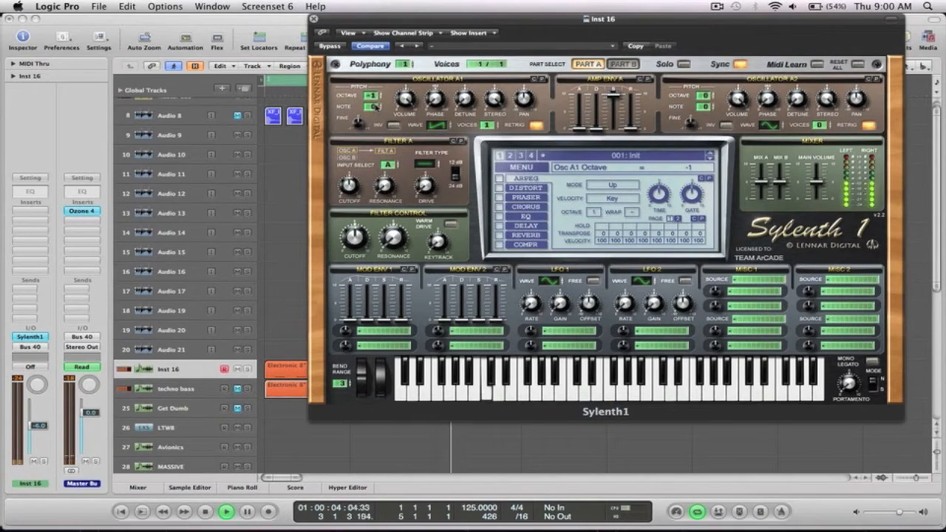
drag(486, 127, 489, 124)
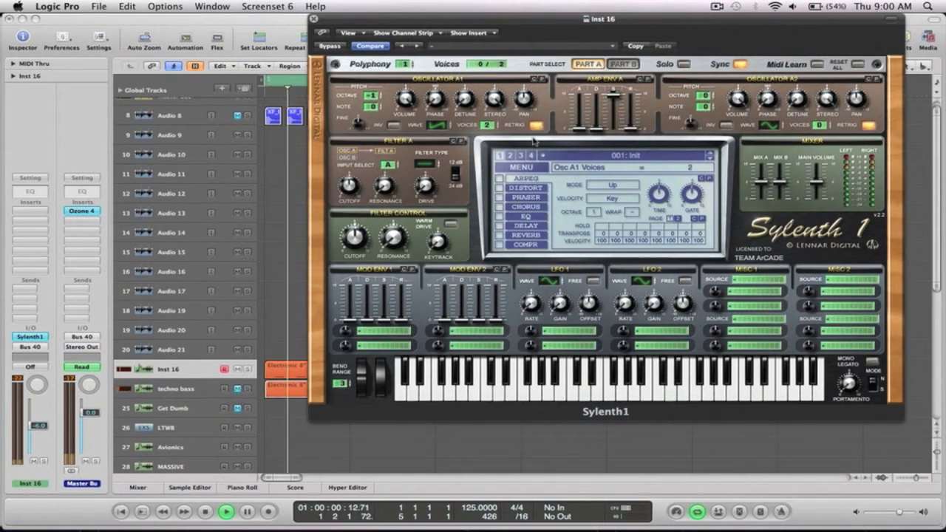
click(464, 98)
drag(464, 98, 500, 167)
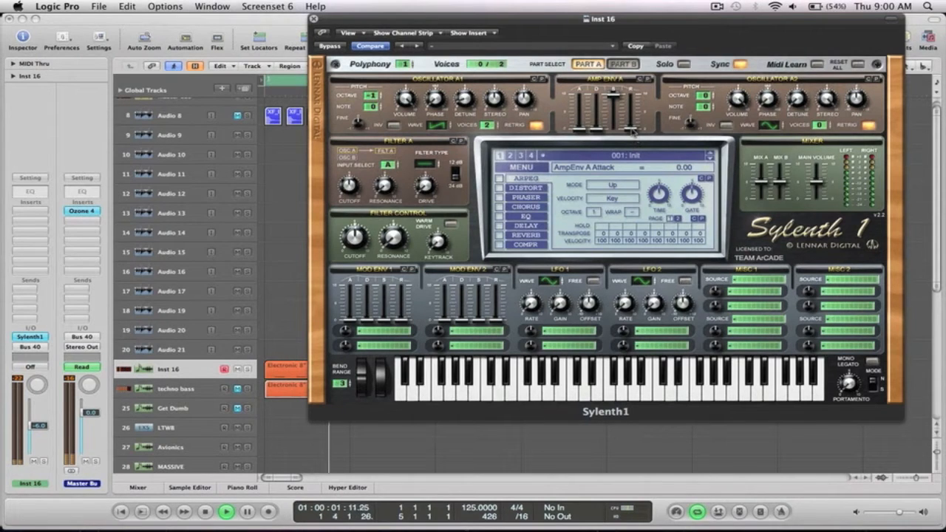
Step: Set the Amp Env A release to 3.78, stop playback and set Oscillator A1 to 0 voices
drag(630, 127, 631, 113)
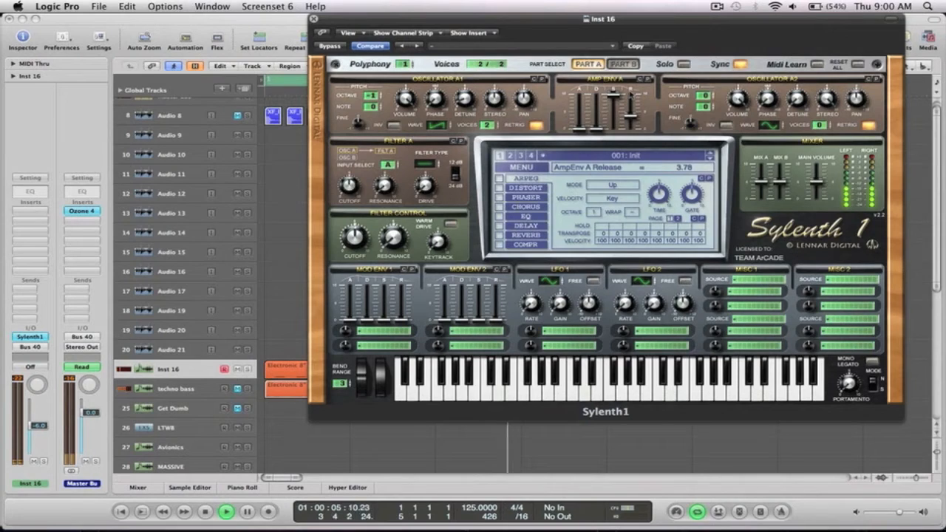
key(space)
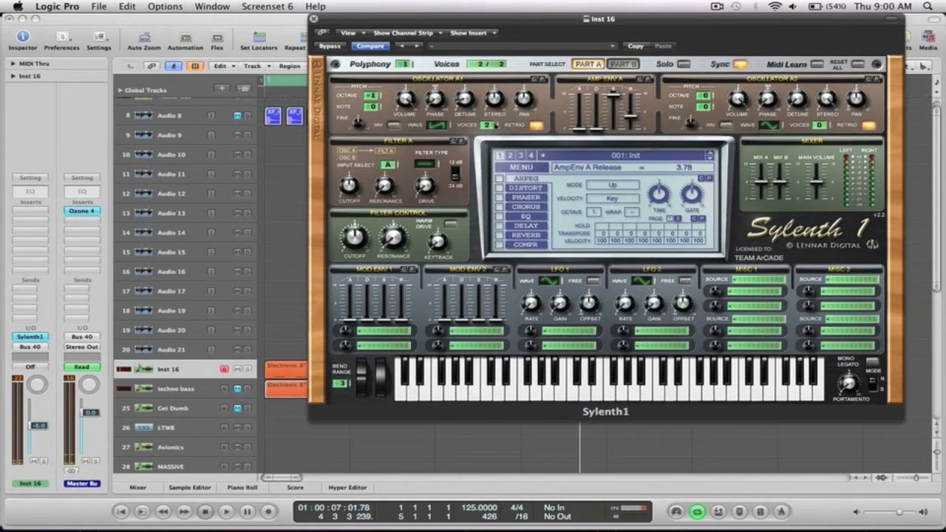
drag(486, 127, 487, 137)
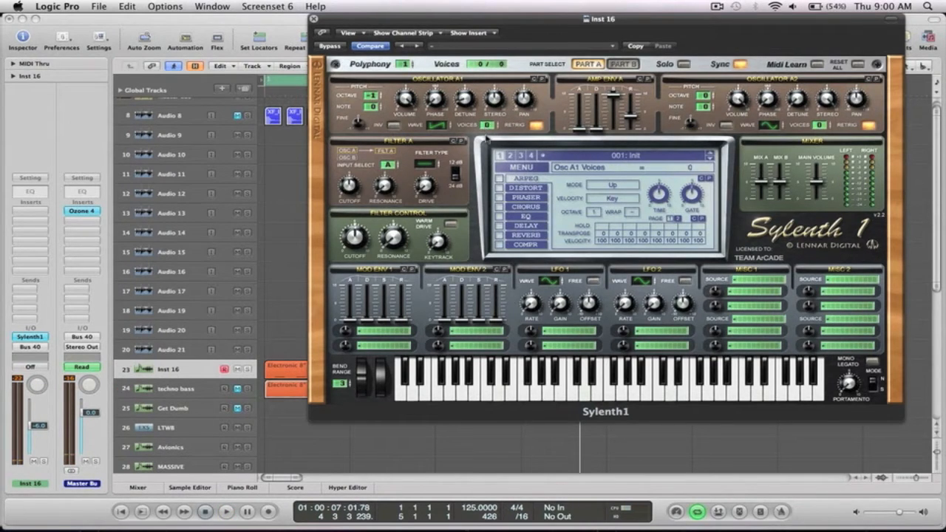
Step: In Part B, set Oscillator B1 to 1 voice, a Sine wave, octave -1 and stereo 0.00 while the loop plays
click(623, 64)
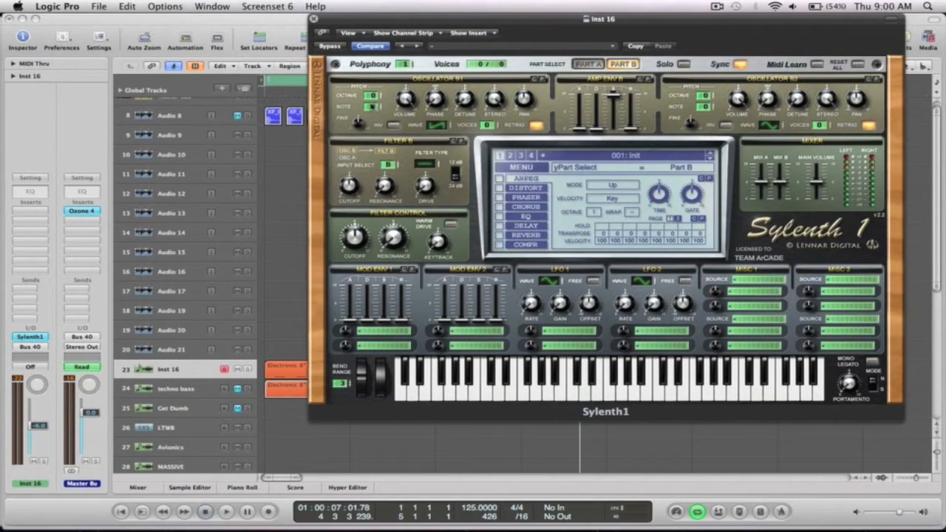
mouse_move(488, 124)
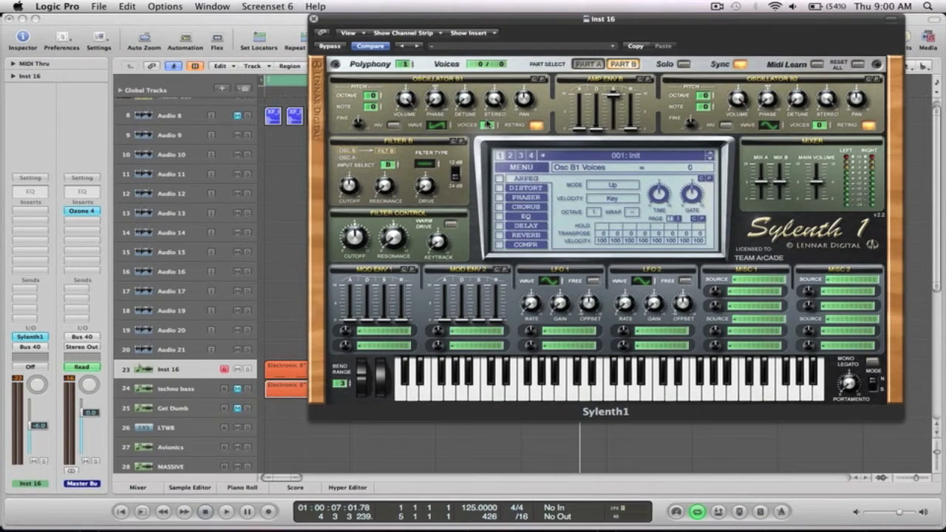
key(space)
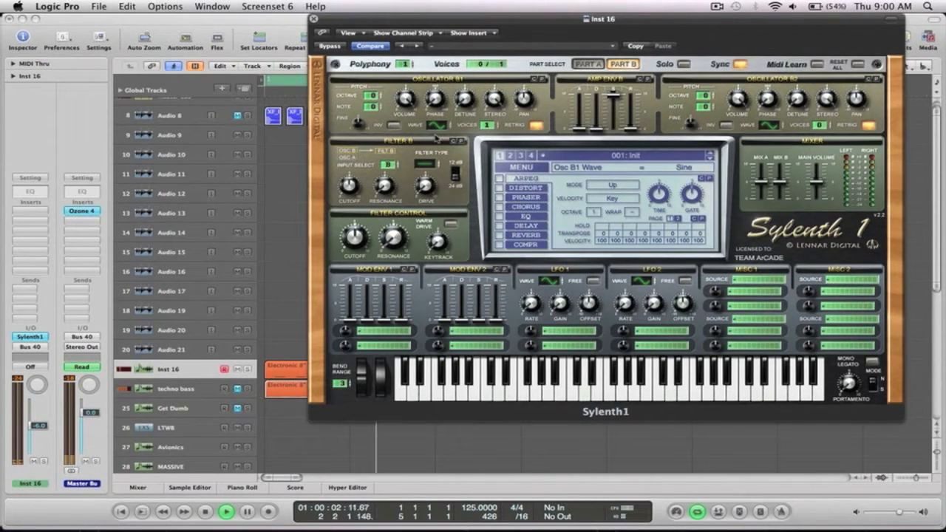
drag(372, 95, 373, 100)
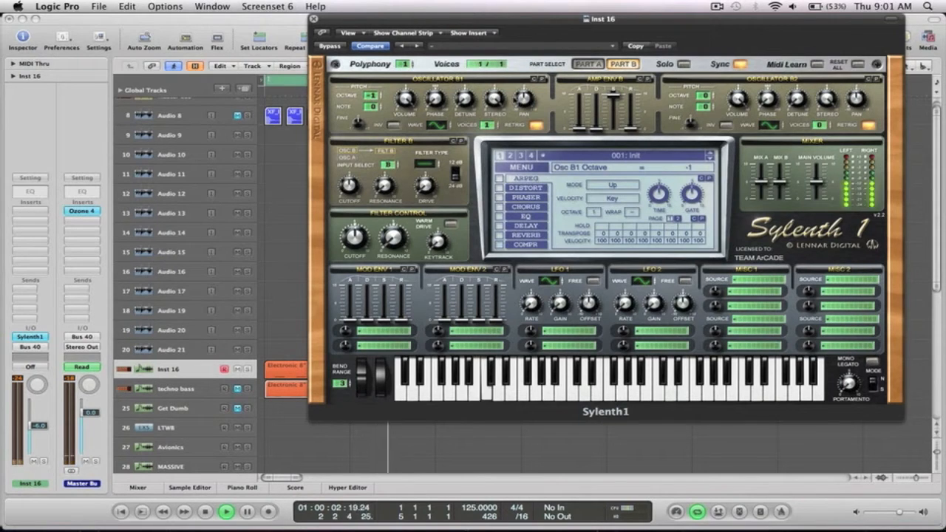
drag(497, 101, 550, 414)
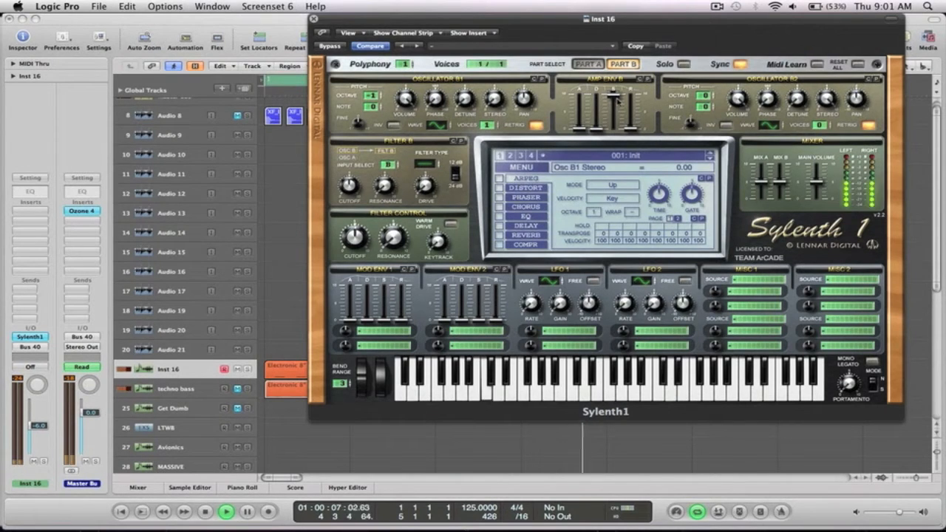
Step: Shape Amp Env B with sustain 0.00, a slightly raised attack, decay 3.51 and release 3.32
drag(615, 97, 615, 131)
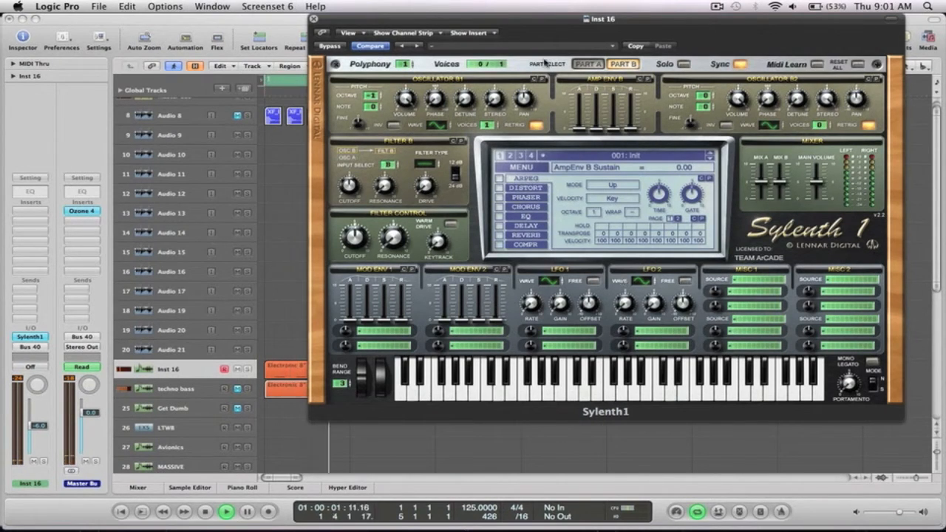
drag(577, 131, 582, 98)
drag(595, 132, 595, 94)
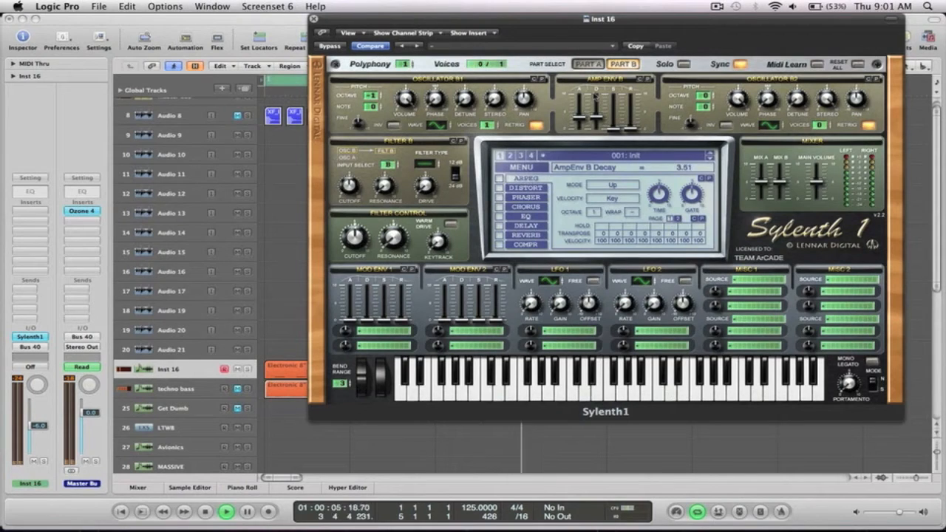
drag(632, 131, 630, 107)
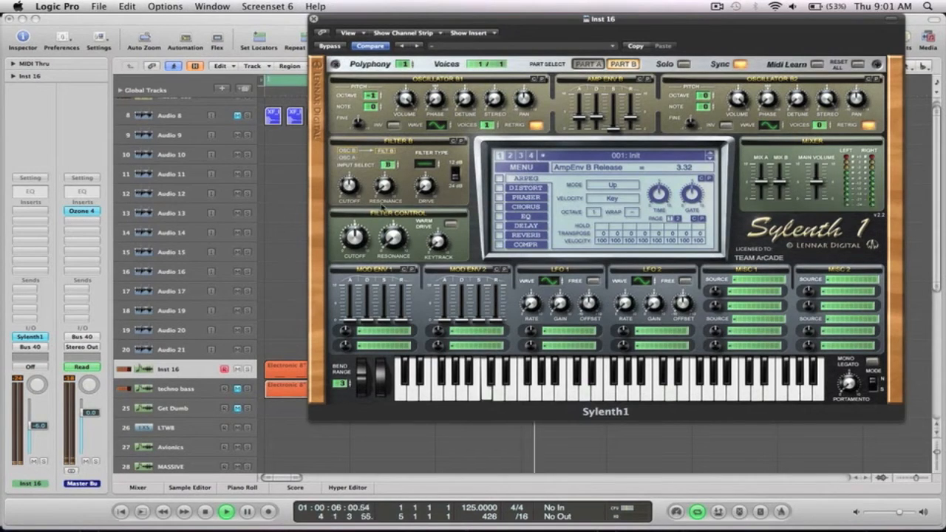
Step: Return to Part A and set Oscillator A1 to 2 voices
click(588, 65)
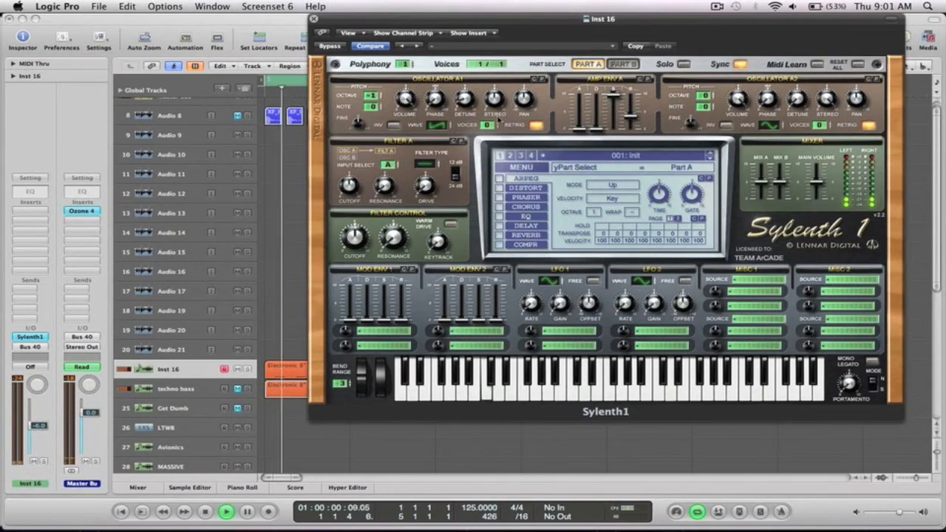
click(487, 125)
drag(488, 126, 488, 110)
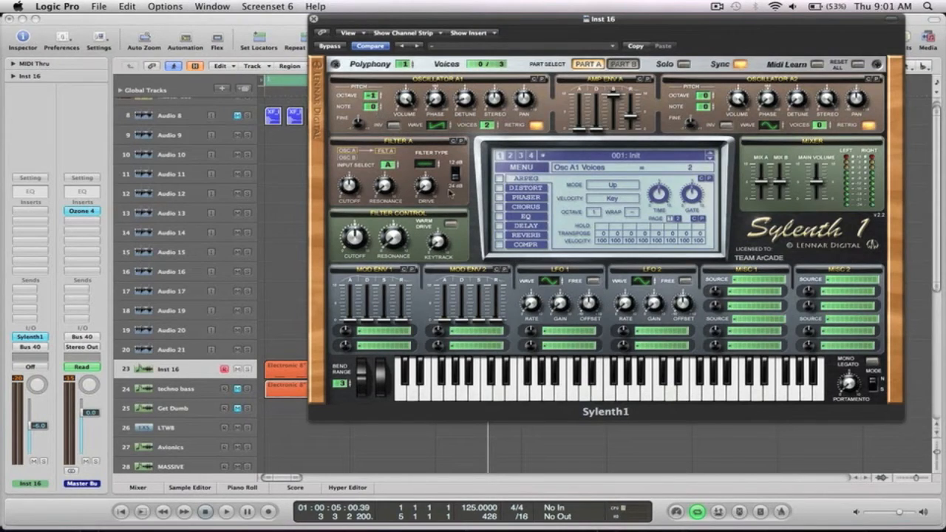
Step: With the loop playing, give Filter A a low-pass type, set Keytrack to 5.05 and turn on Warm Drive
key(space)
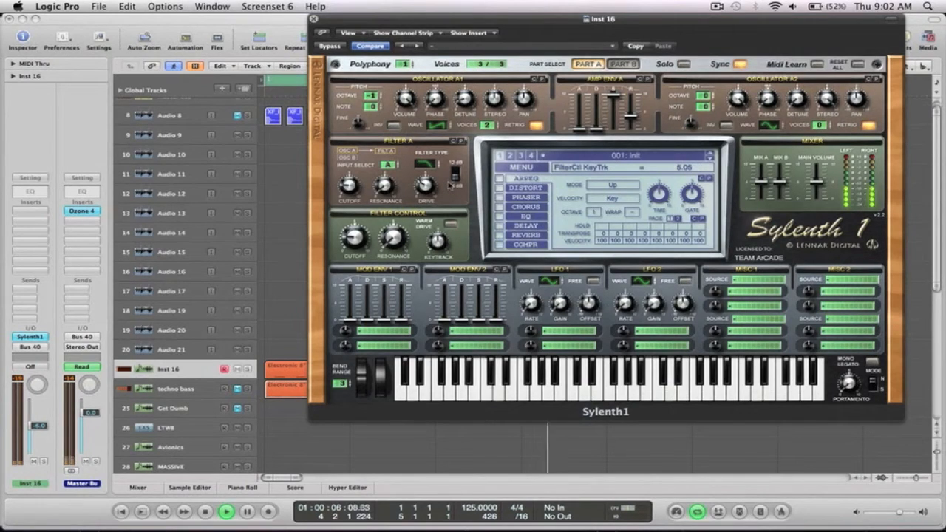
click(452, 225)
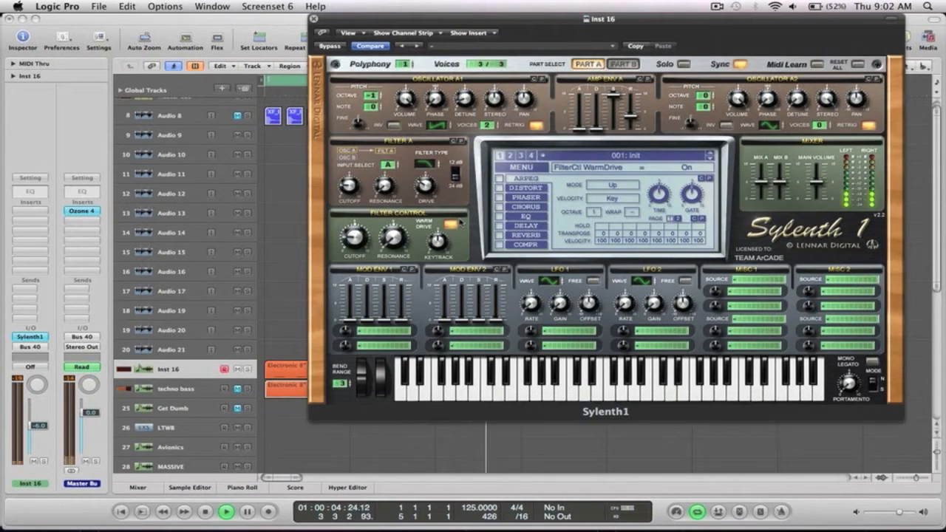
key(XF86AudioRaiseVolume)
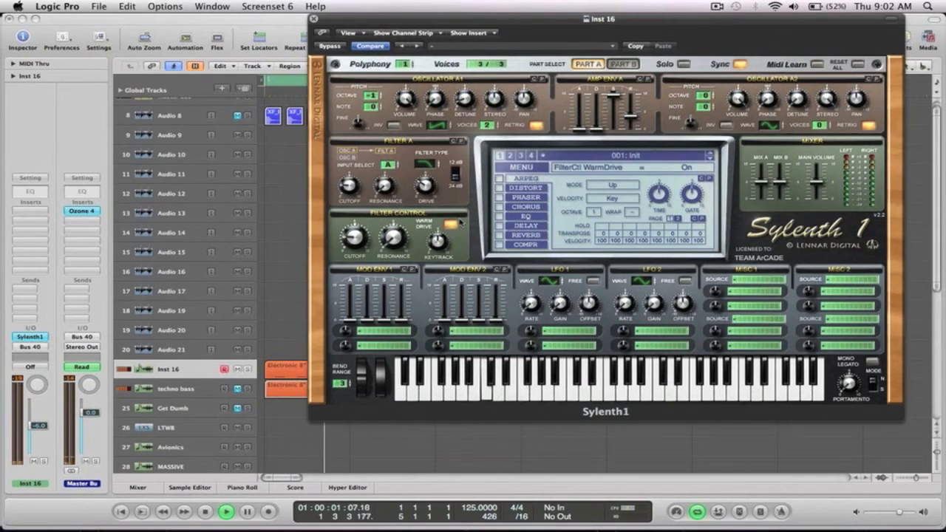
key(XF86AudioRaiseVolume)
key(space)
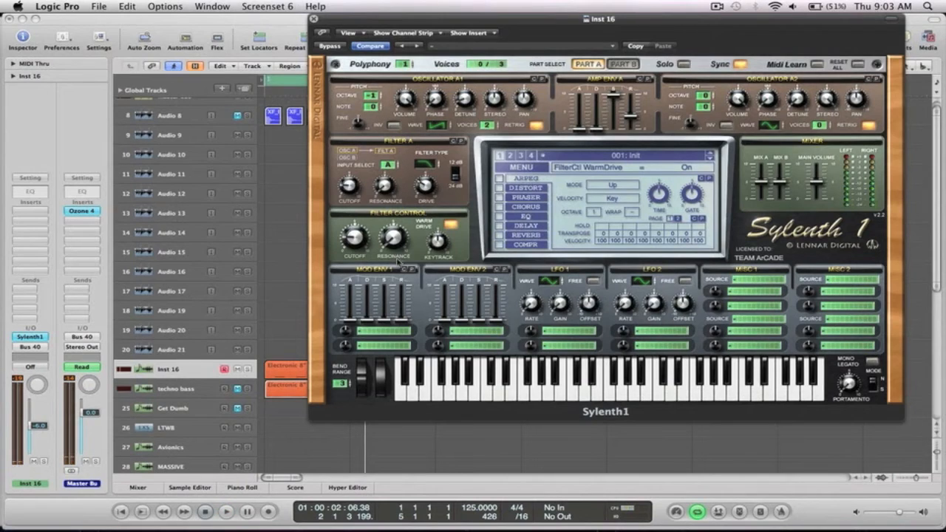
Step: Route Mod Env 1 to Cutoff AB, raise its amount, decay and sustain, and set the Filter Control cutoff to 12.39 Hz
key(space)
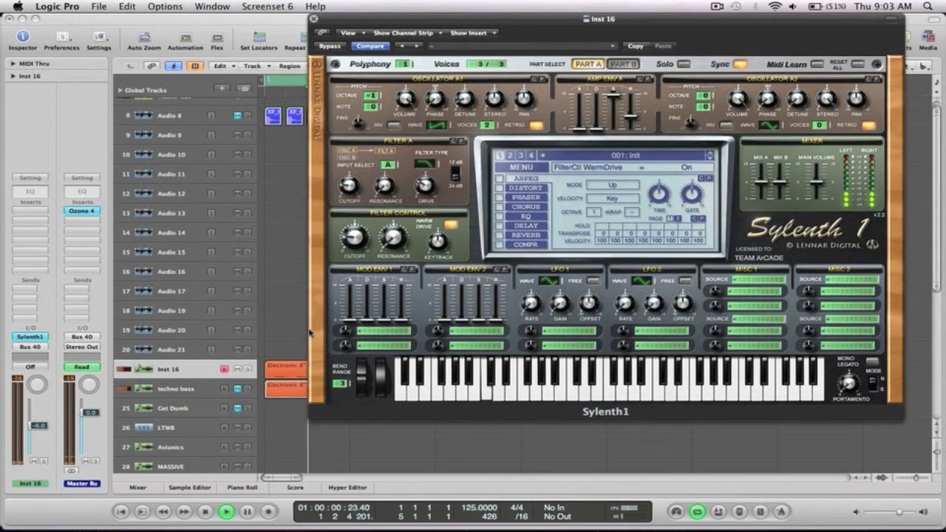
click(376, 334)
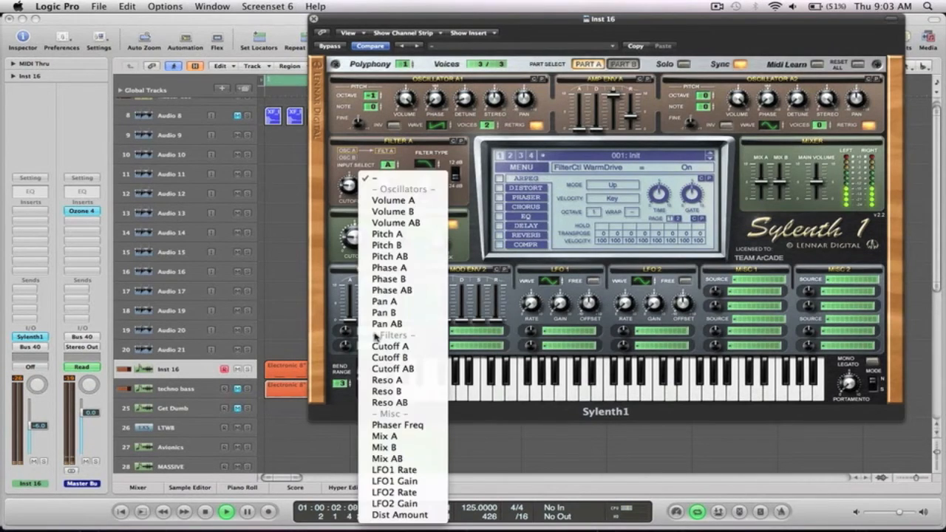
click(392, 368)
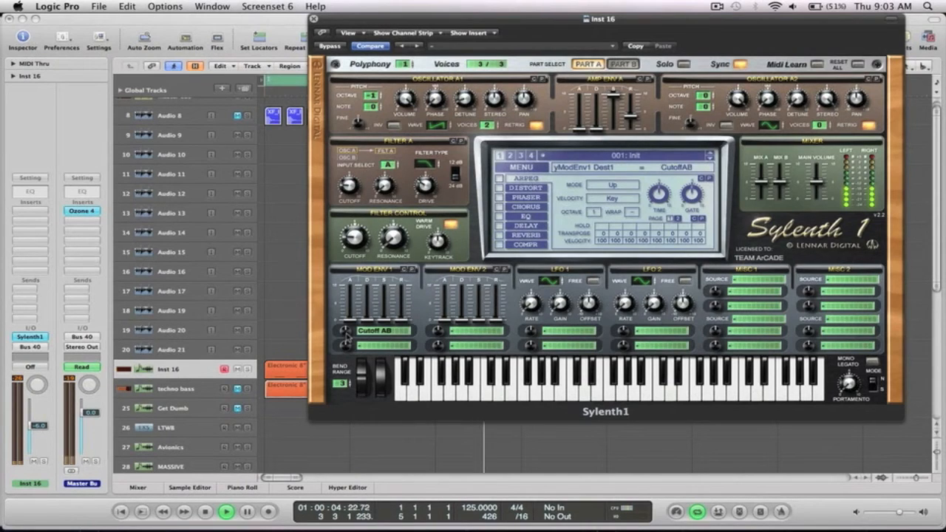
drag(346, 335, 346, 303)
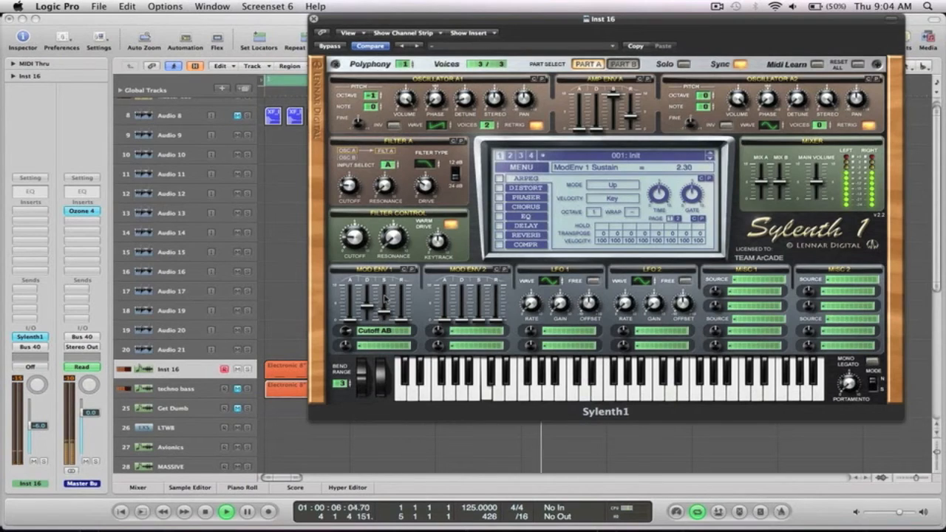
drag(384, 287, 385, 283)
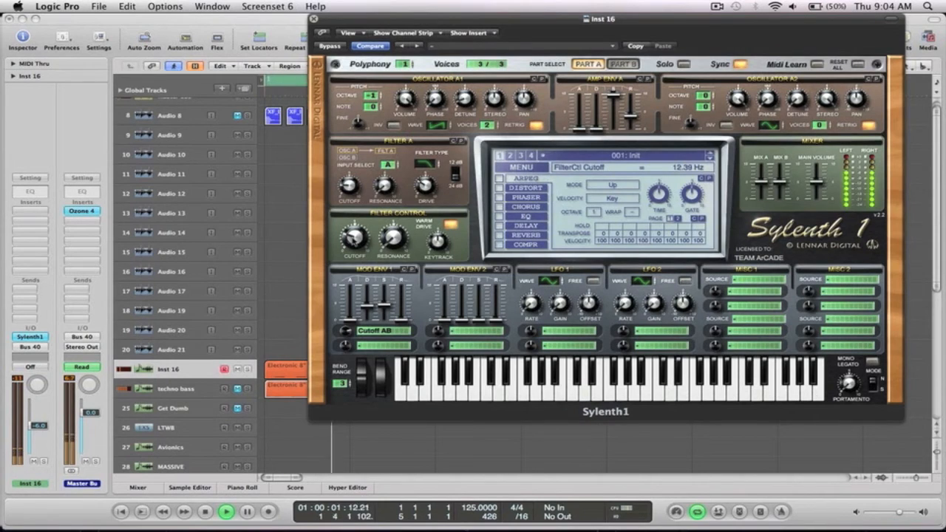
key(space)
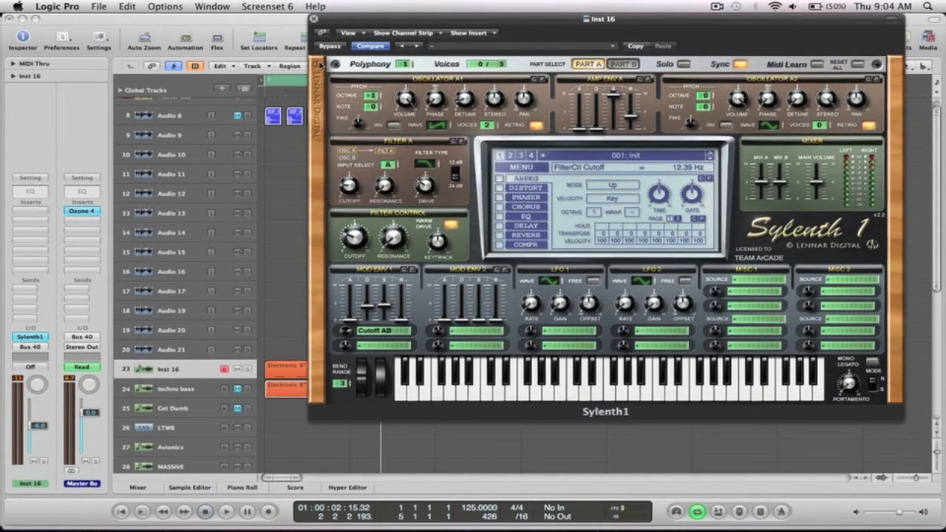
Step: Close the Sylenth1 window, add a Channel EQ to Inst 16 and turn on its Analyzer during playback
click(314, 19)
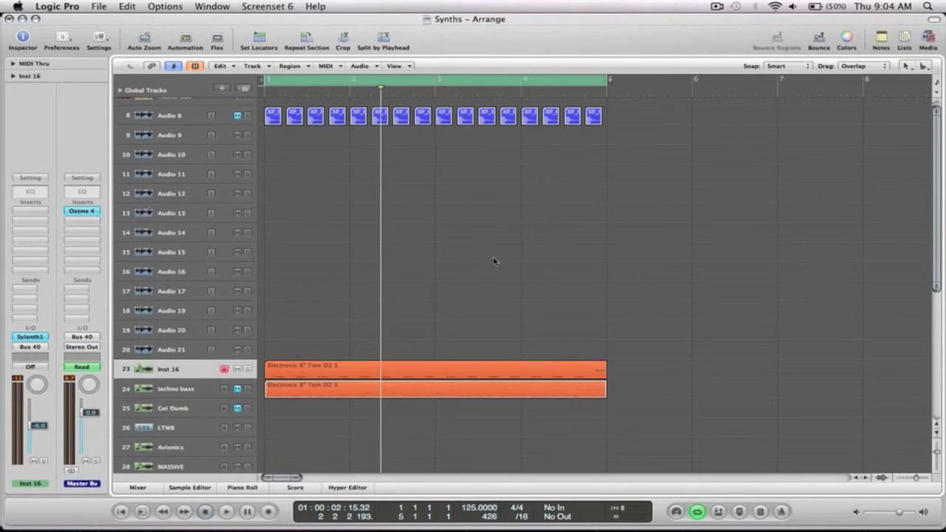
click(30, 194)
drag(275, 54, 527, 110)
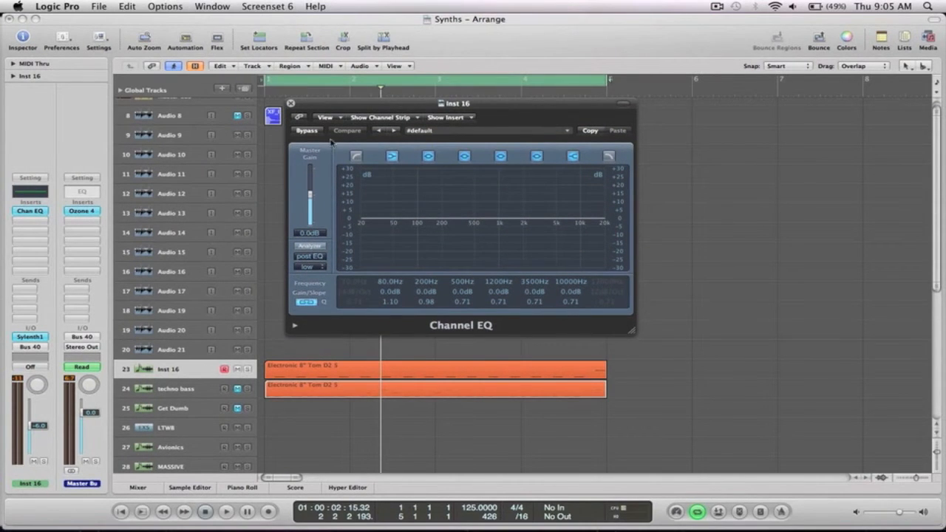
key(space)
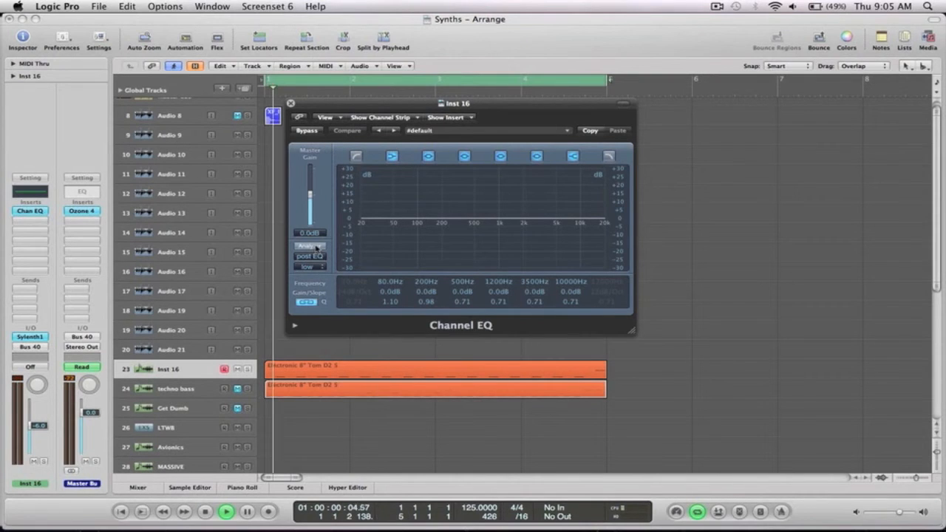
click(309, 246)
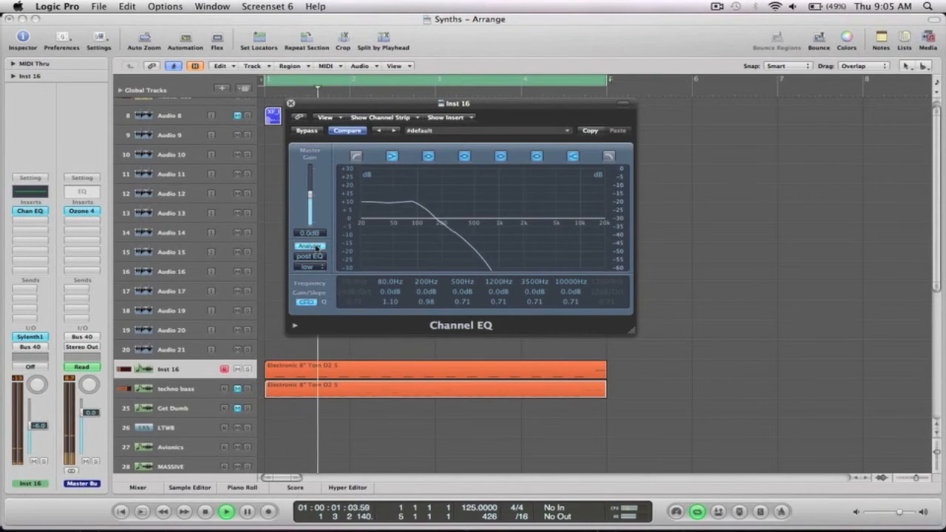
Step: Enable the Channel EQ's low cut band and set it to 40.5 Hz with a 48 dB/Oct slope
click(357, 156)
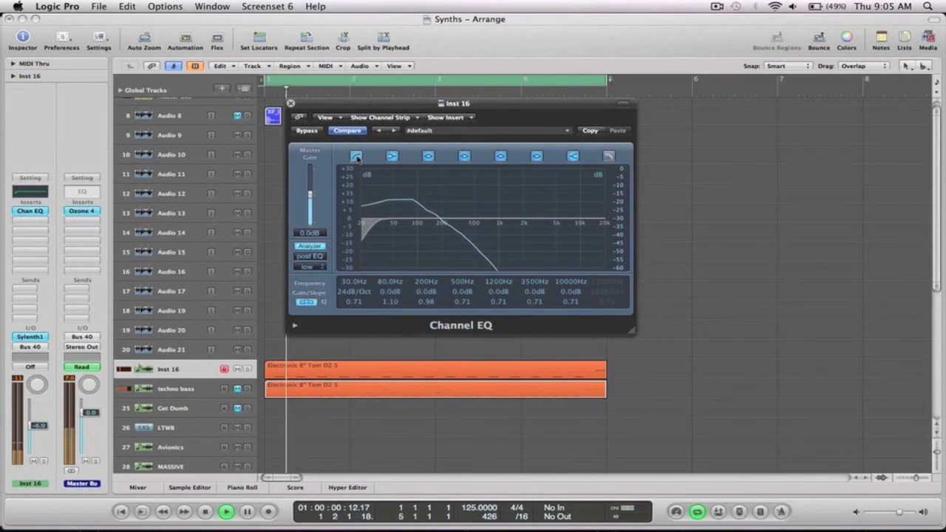
drag(360, 241, 352, 266)
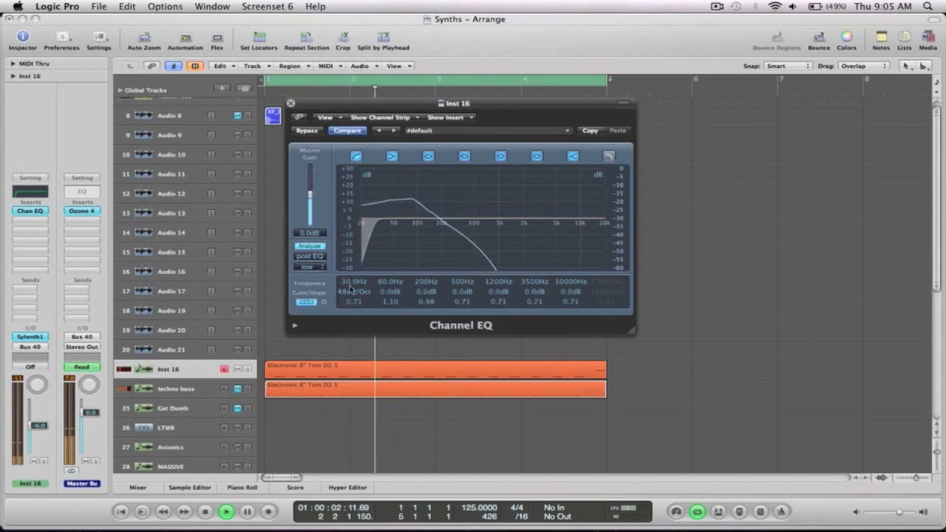
drag(350, 285, 351, 273)
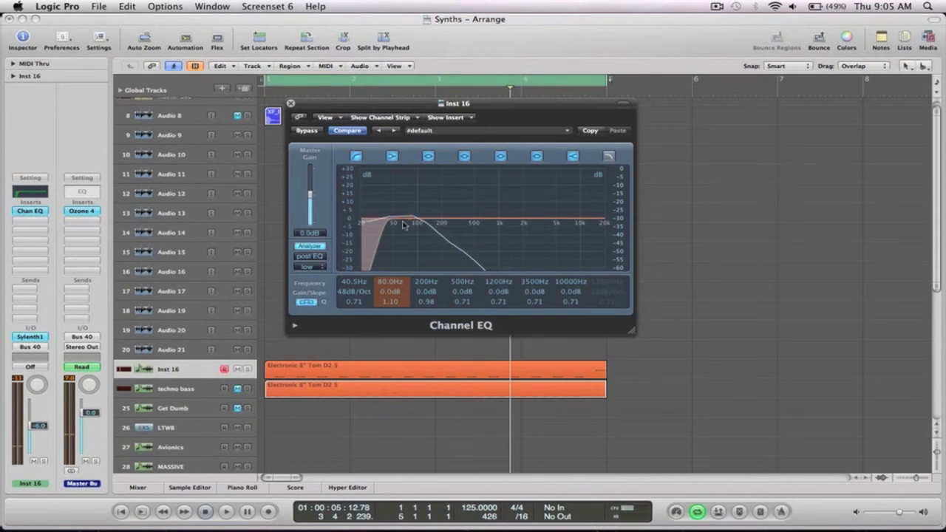
Step: Play the loop, enable the Channel EQ's high cut band and set it to 710 Hz with a 48 dB/Oct slope
key(space)
click(609, 156)
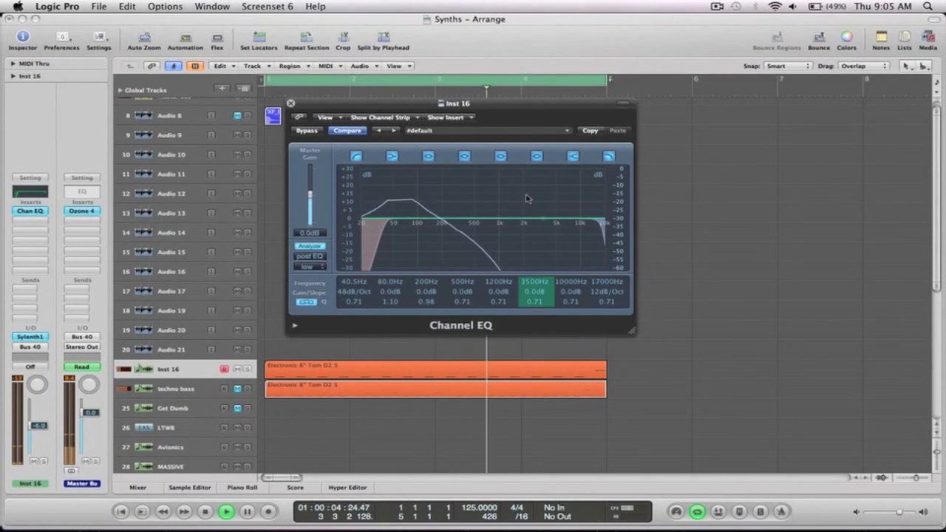
drag(602, 293, 603, 222)
drag(601, 282, 595, 417)
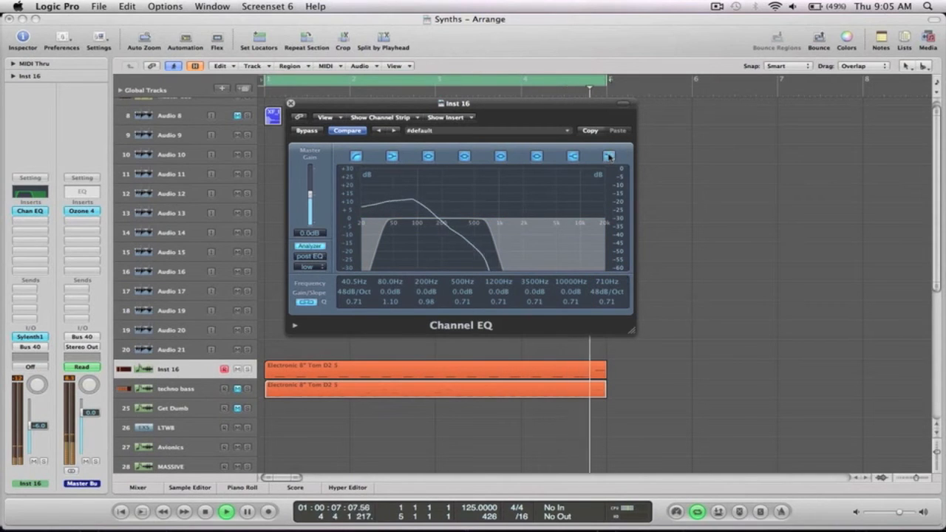
Step: Compare the bass with the Channel EQ bypassed and active, then close the EQ and stop playback
click(306, 131)
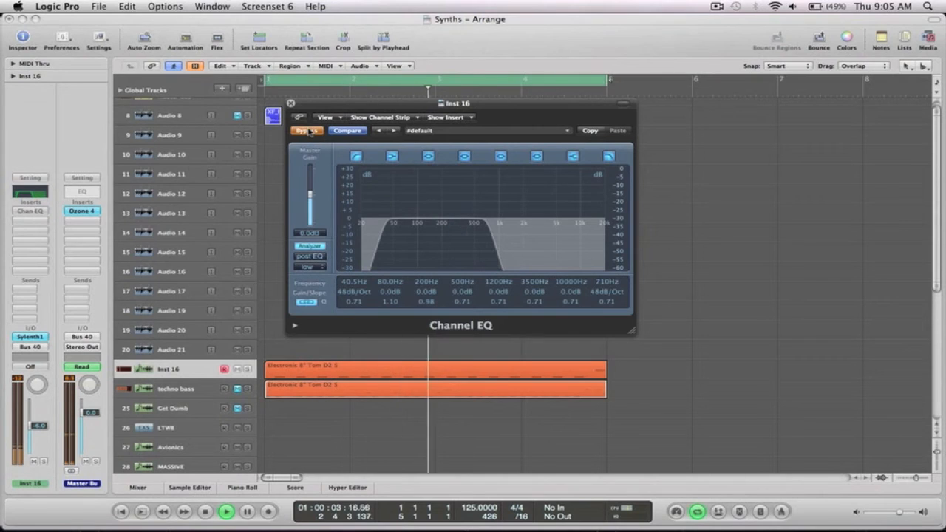
click(307, 131)
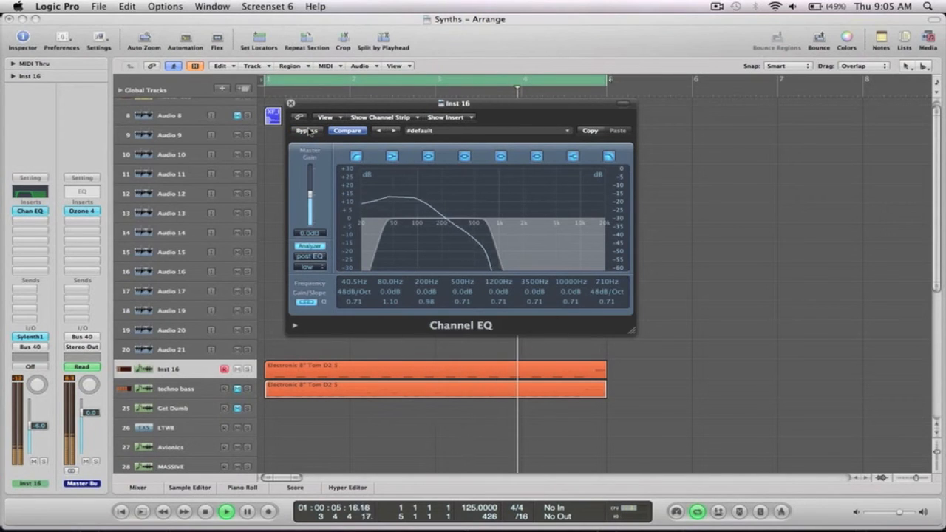
click(290, 103)
key(space)
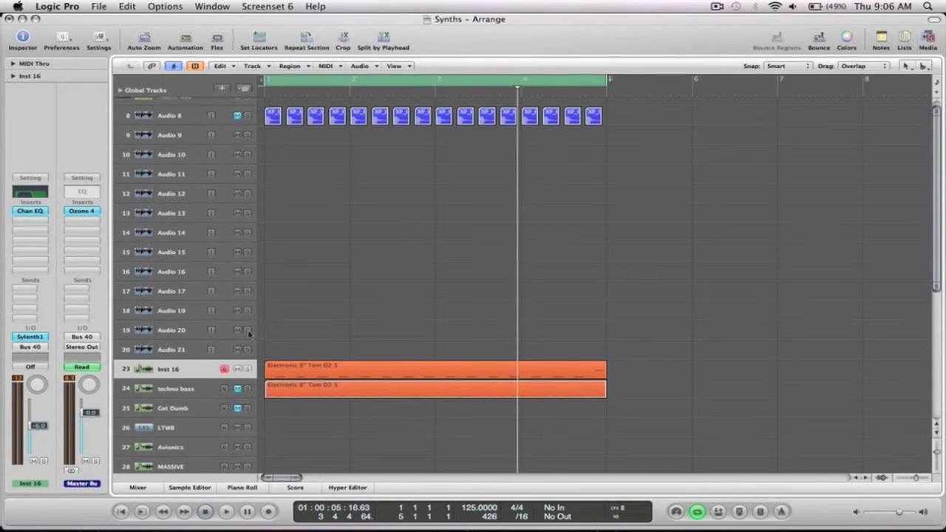
Step: Insert the PSP VintageWarmer Audio Unit below the Channel EQ on the Inst 16 channel
click(33, 224)
mouse_move(51, 353)
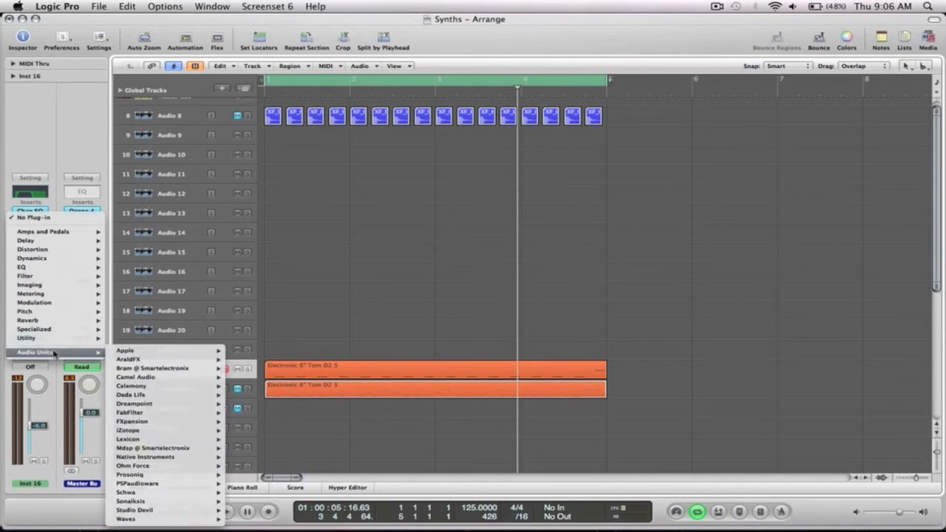
mouse_move(193, 484)
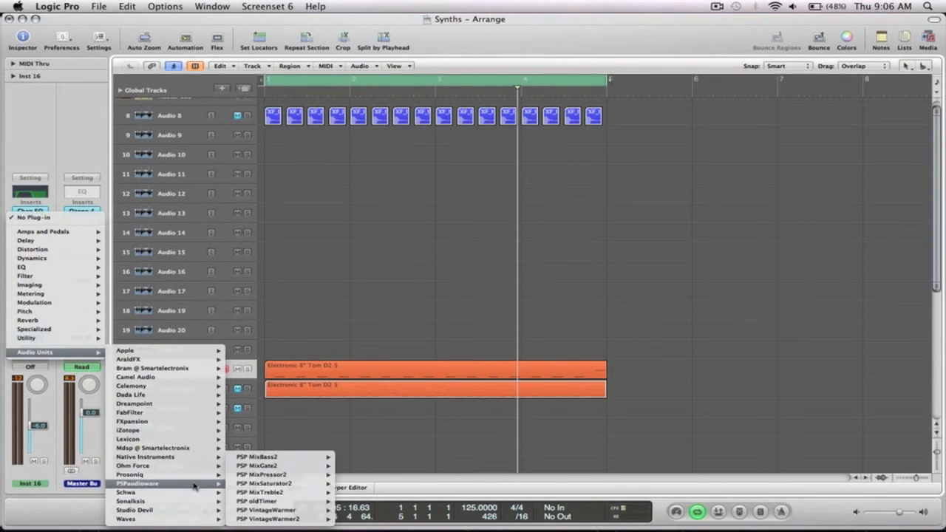
click(353, 512)
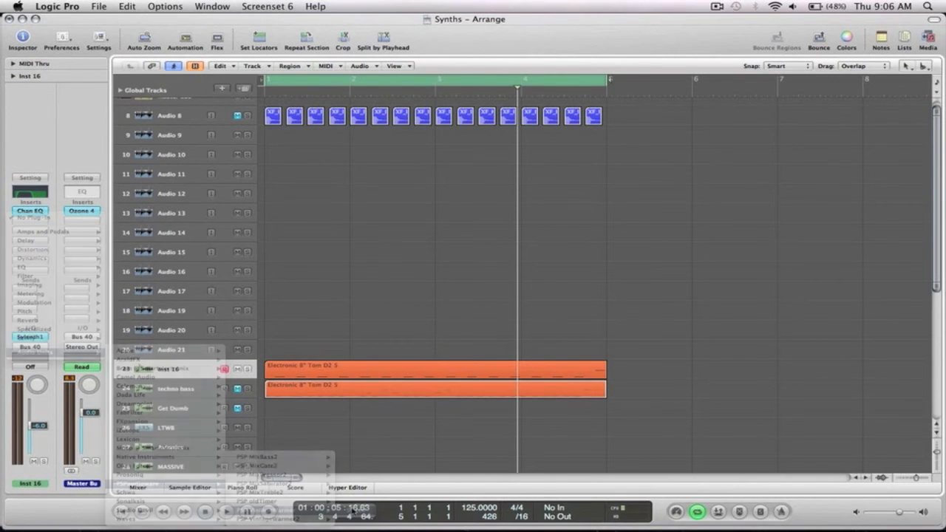
Step: Raise the PSP VintageWarmer's Drive to about +4.8 and play the loop
drag(266, 52, 519, 82)
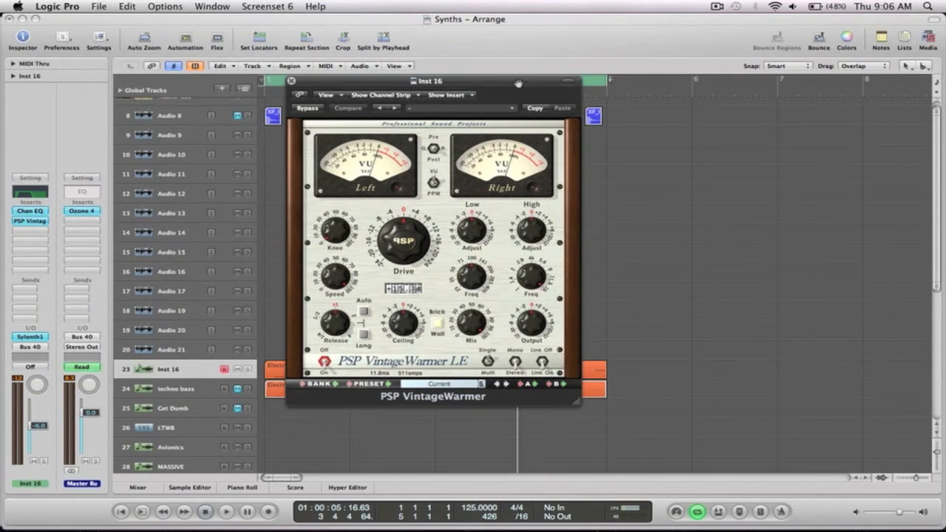
drag(406, 246, 406, 225)
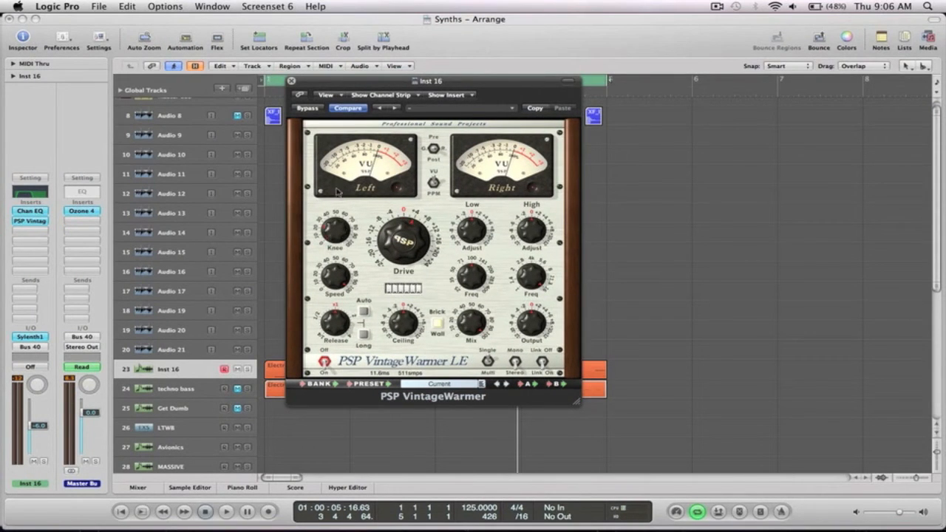
key(space)
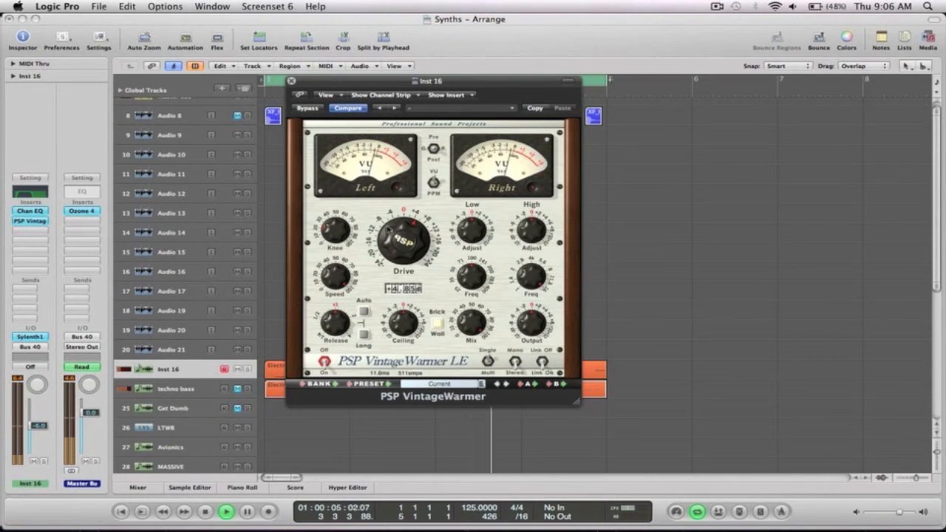
Step: Compare the bass with the PSP VintageWarmer bypassed and active, then close the plug-in window
click(308, 108)
click(307, 108)
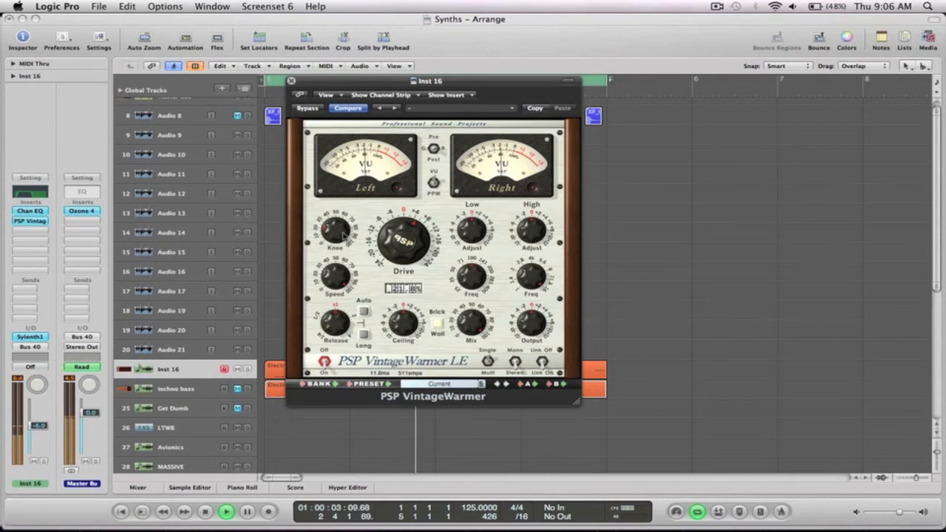
click(290, 81)
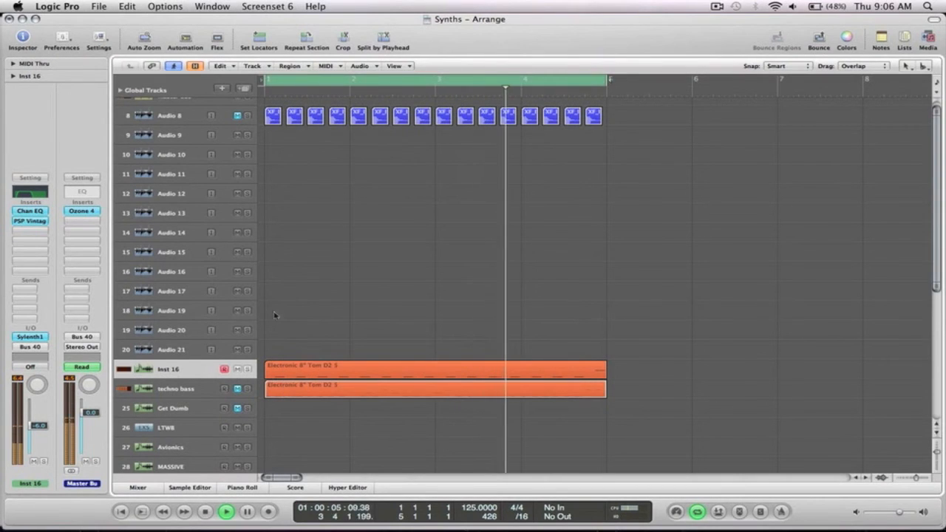
Step: Review the Sylenth1 bass patch on the Inst 16 channel, then close the synth window
click(29, 337)
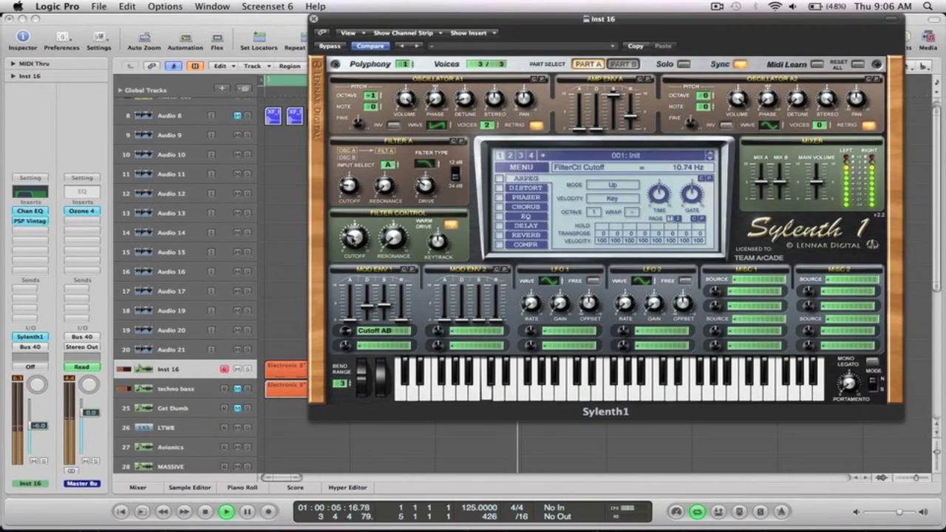
click(314, 19)
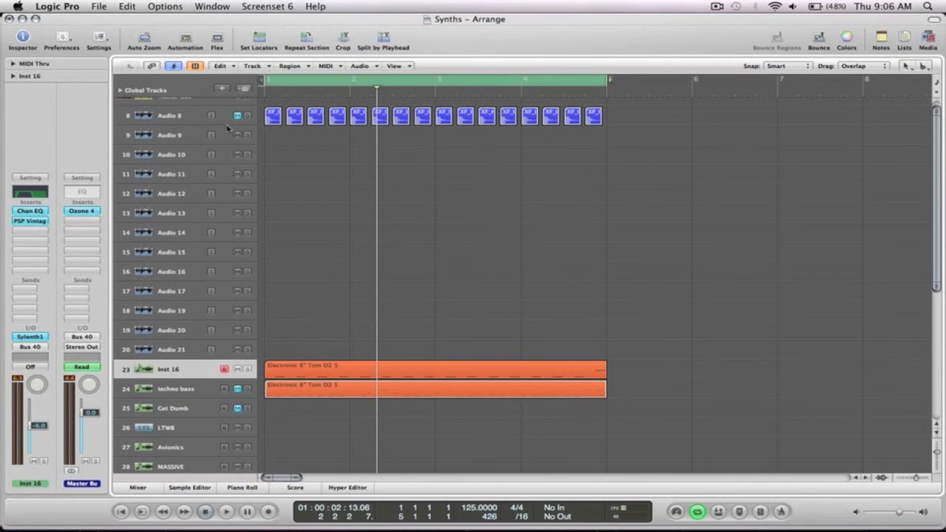
Step: Unmute the Audio 8 track and audition the loop together with the Inst 16 bass
key(space)
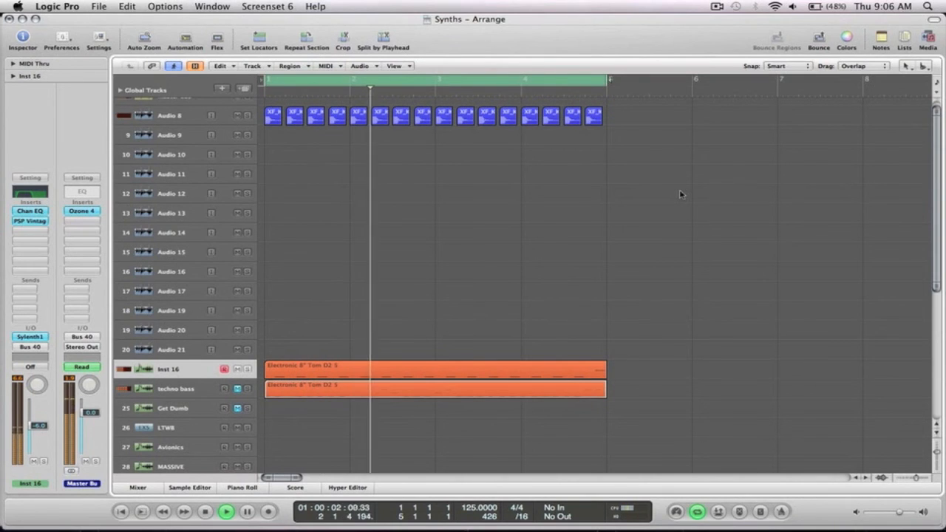
key(space)
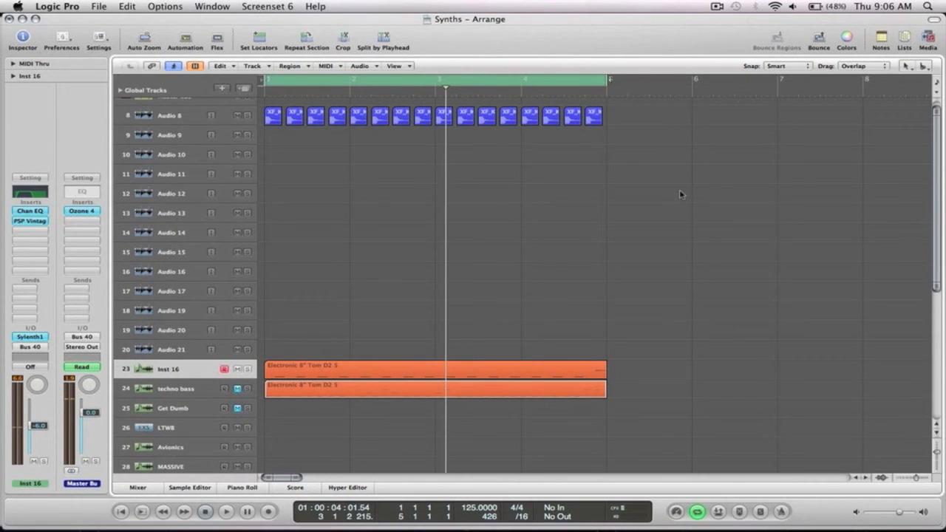
key(space)
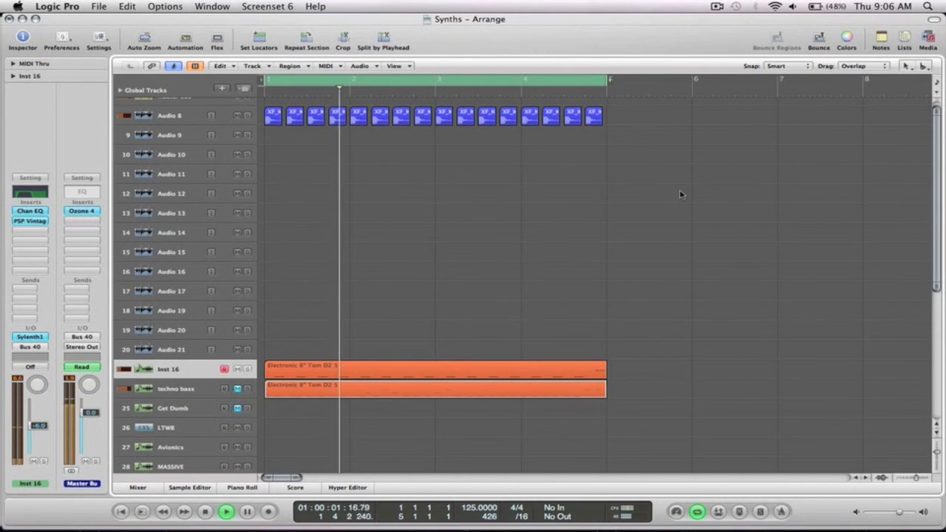
Step: Move the Inst 16 region up to the Audio 21 track and the techno bass region onto Inst 16, then play from the start
key(space)
drag(406, 371, 406, 353)
drag(392, 390, 395, 373)
click(561, 263)
key(Return)
key(space)
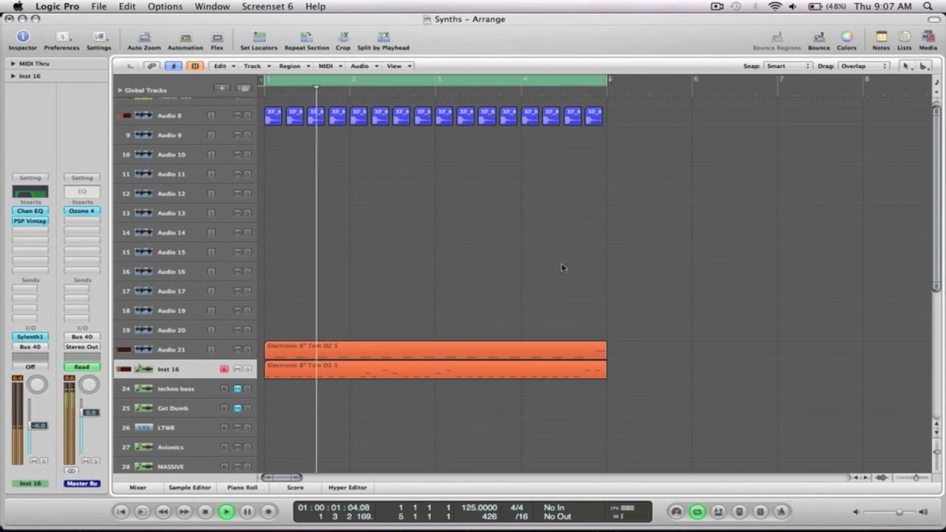